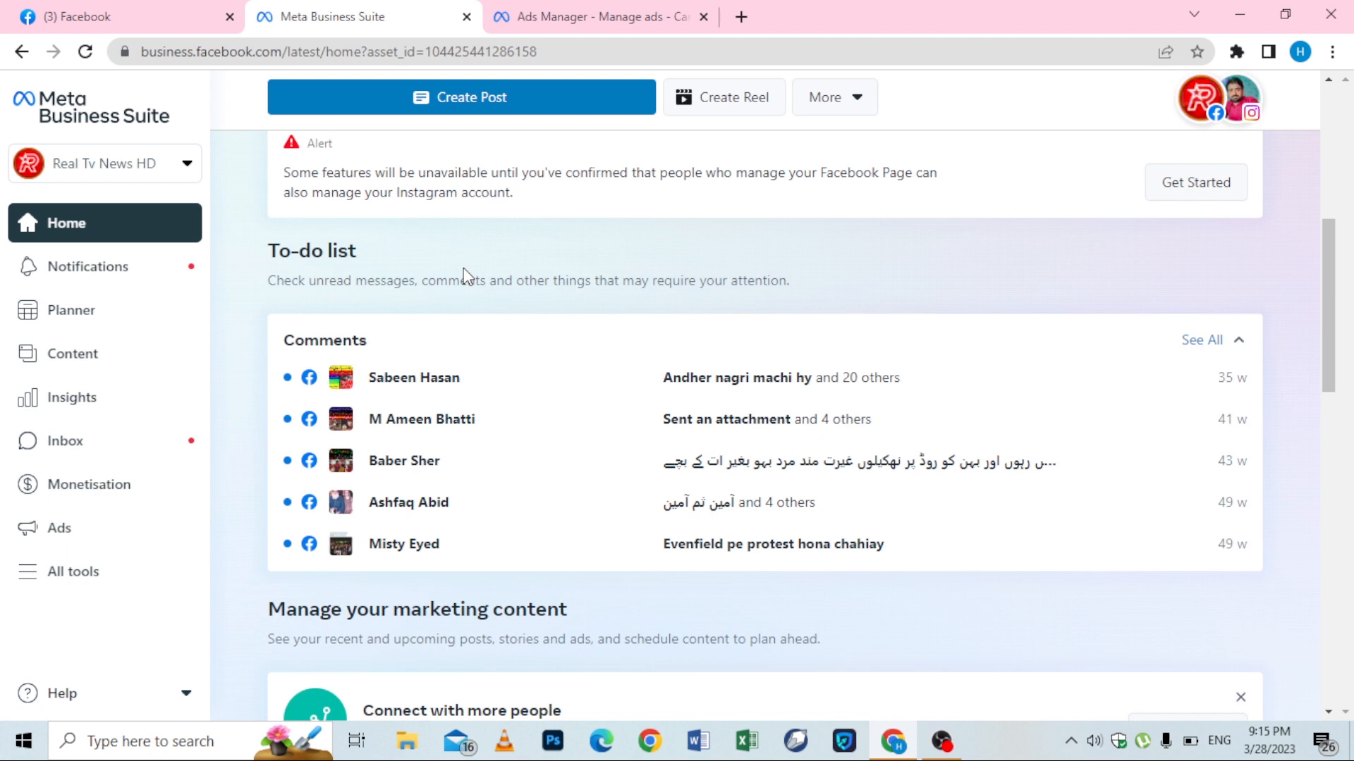
Look through the business accounts and pages available in the account switcher, and glance at the Facebook home feed.
left_click(191, 166)
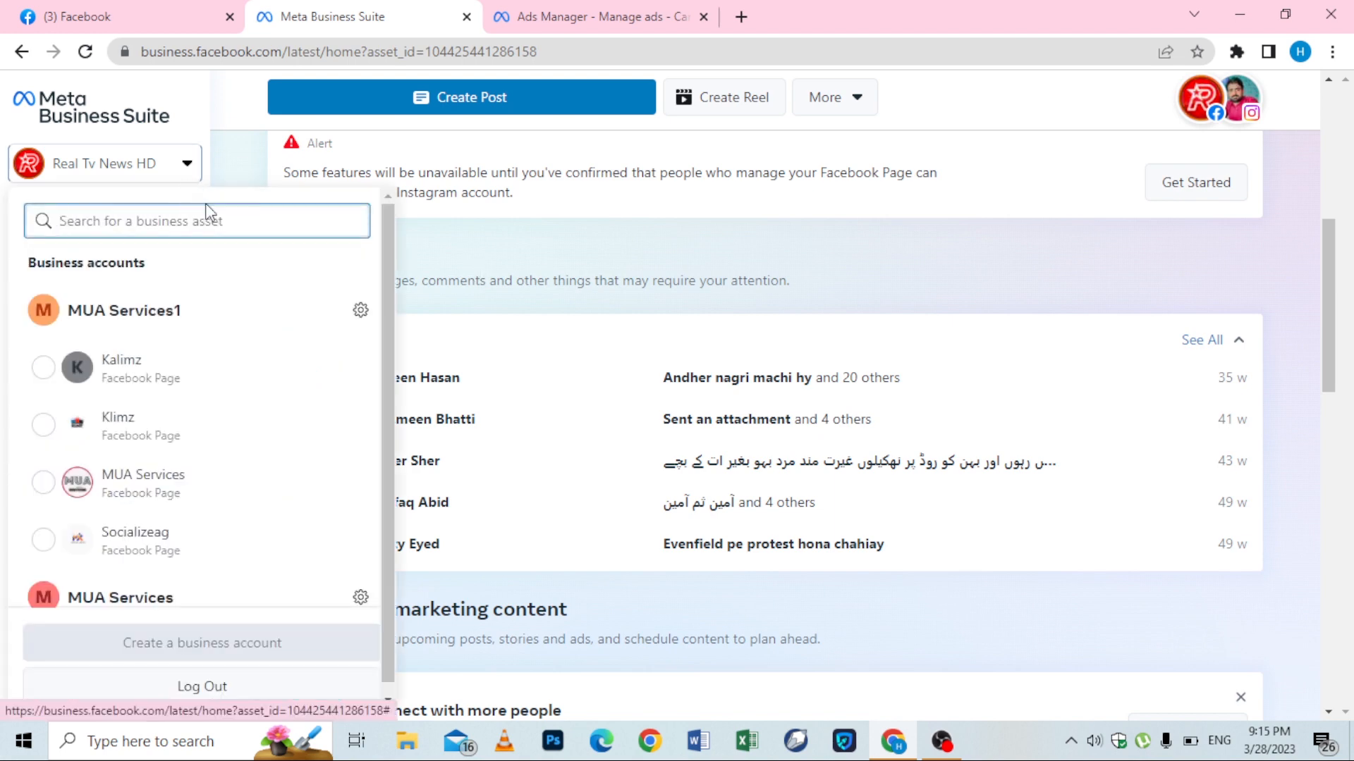
left_click(511, 255)
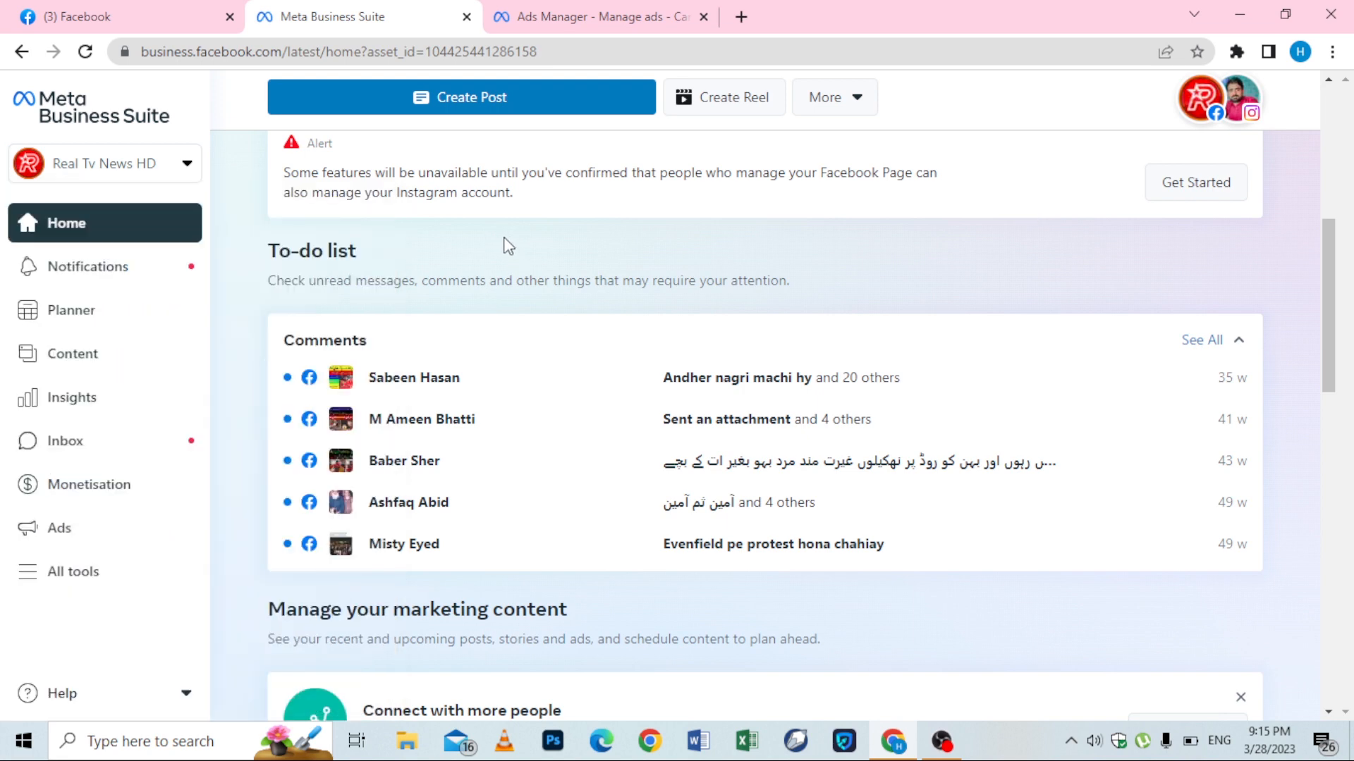
left_click(113, 15)
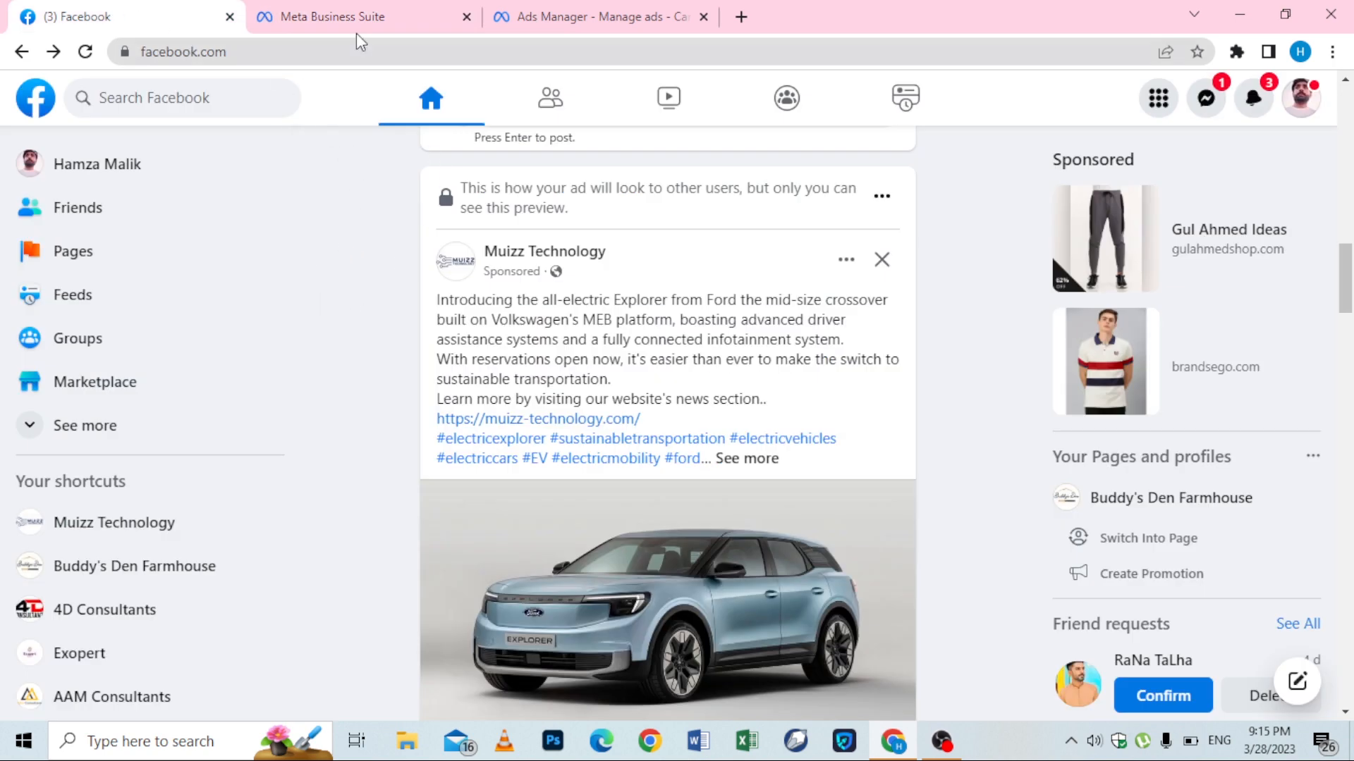
left_click(358, 11)
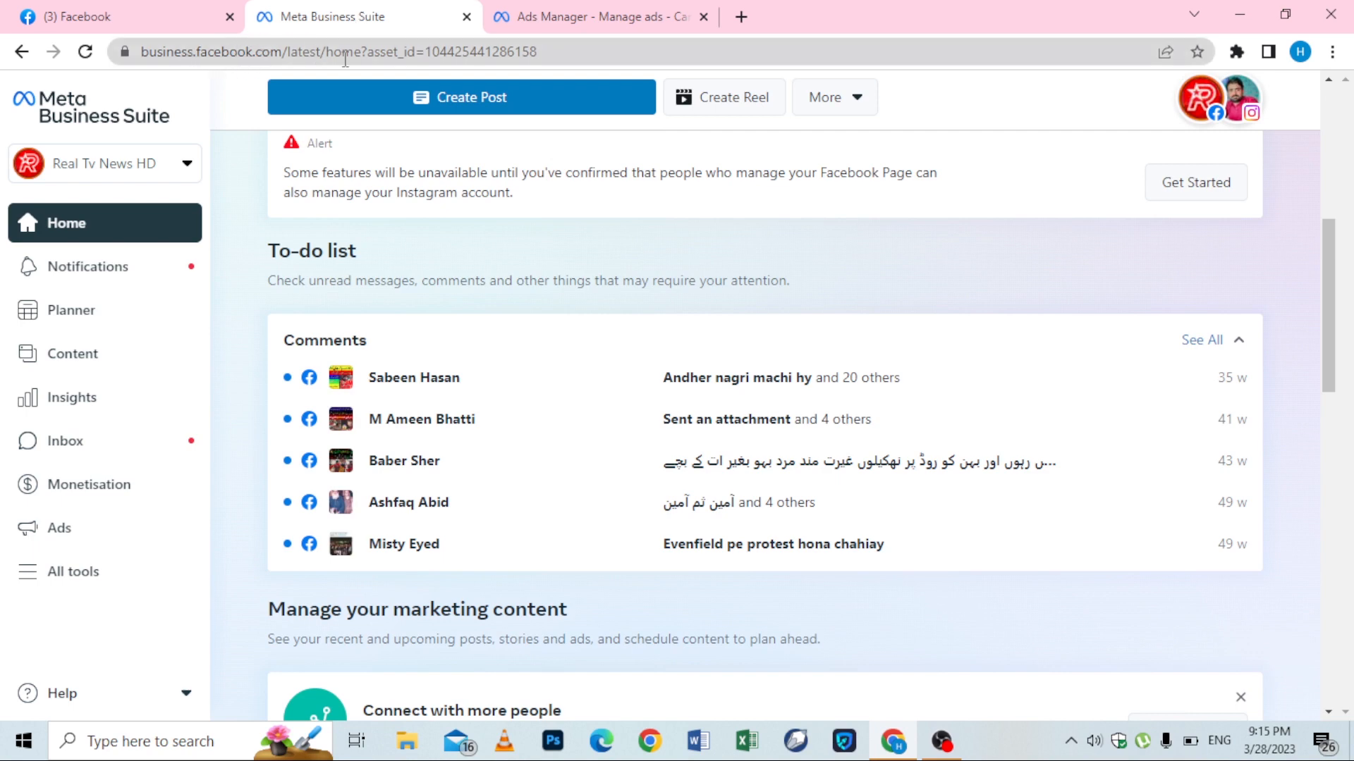
left_click(187, 163)
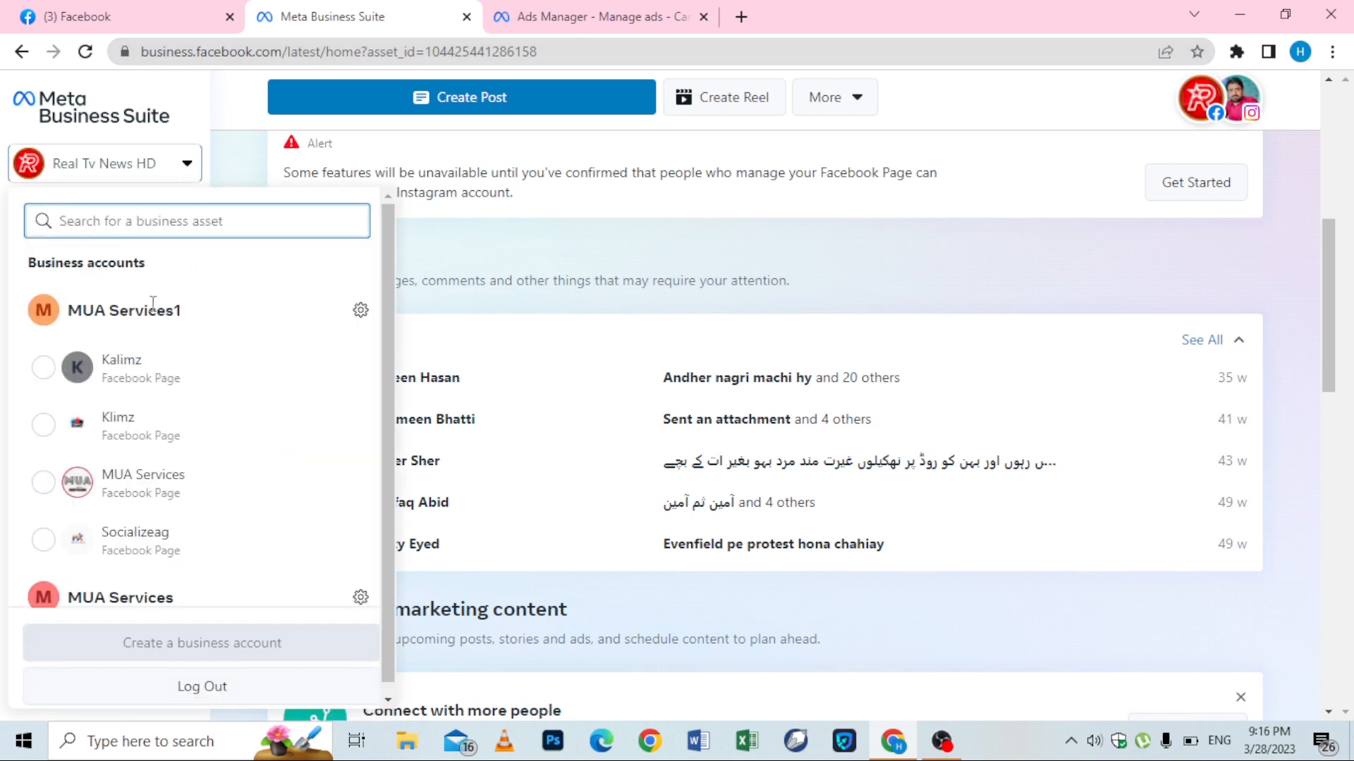
scroll(155, 300, "down", 5)
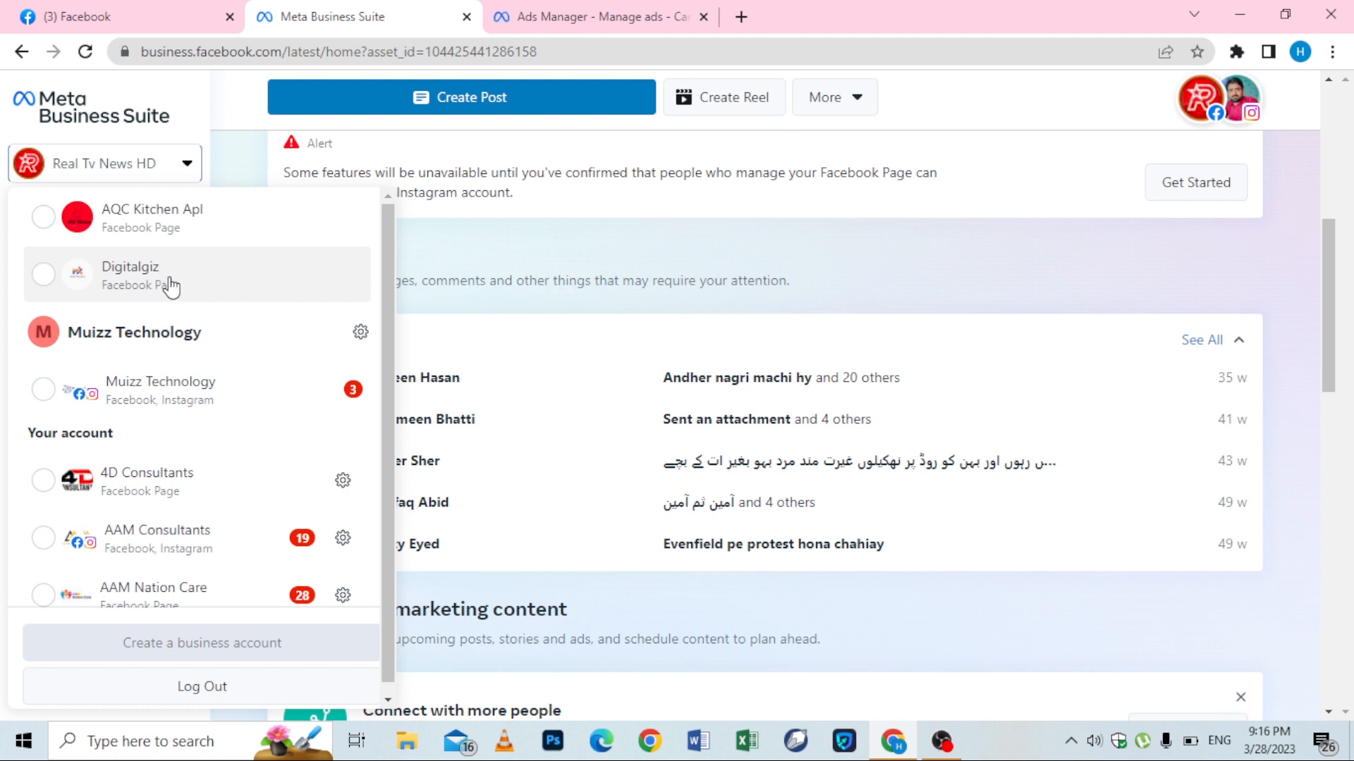
scroll(171, 291, "down", 5)
left_click(423, 367)
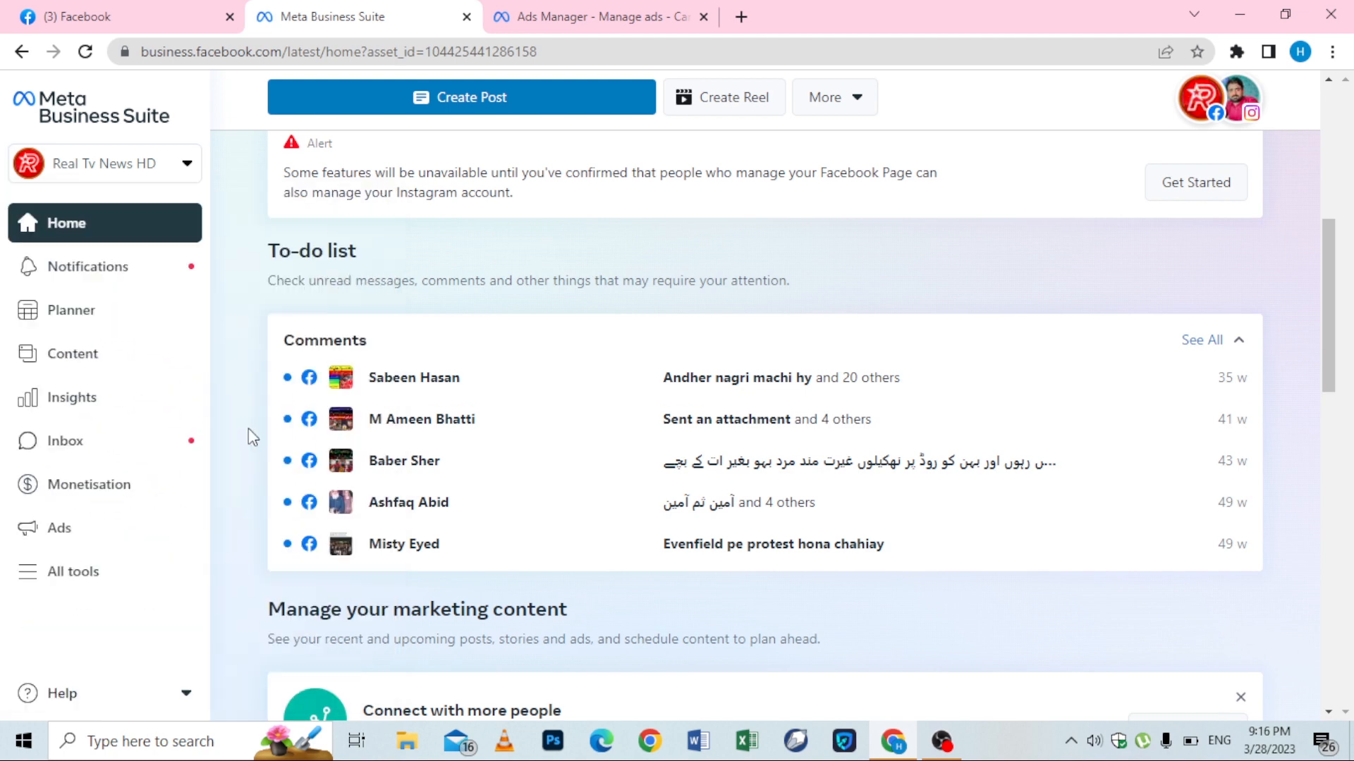
Open Ads Manager from the complete list of business tools.
left_click(85, 580)
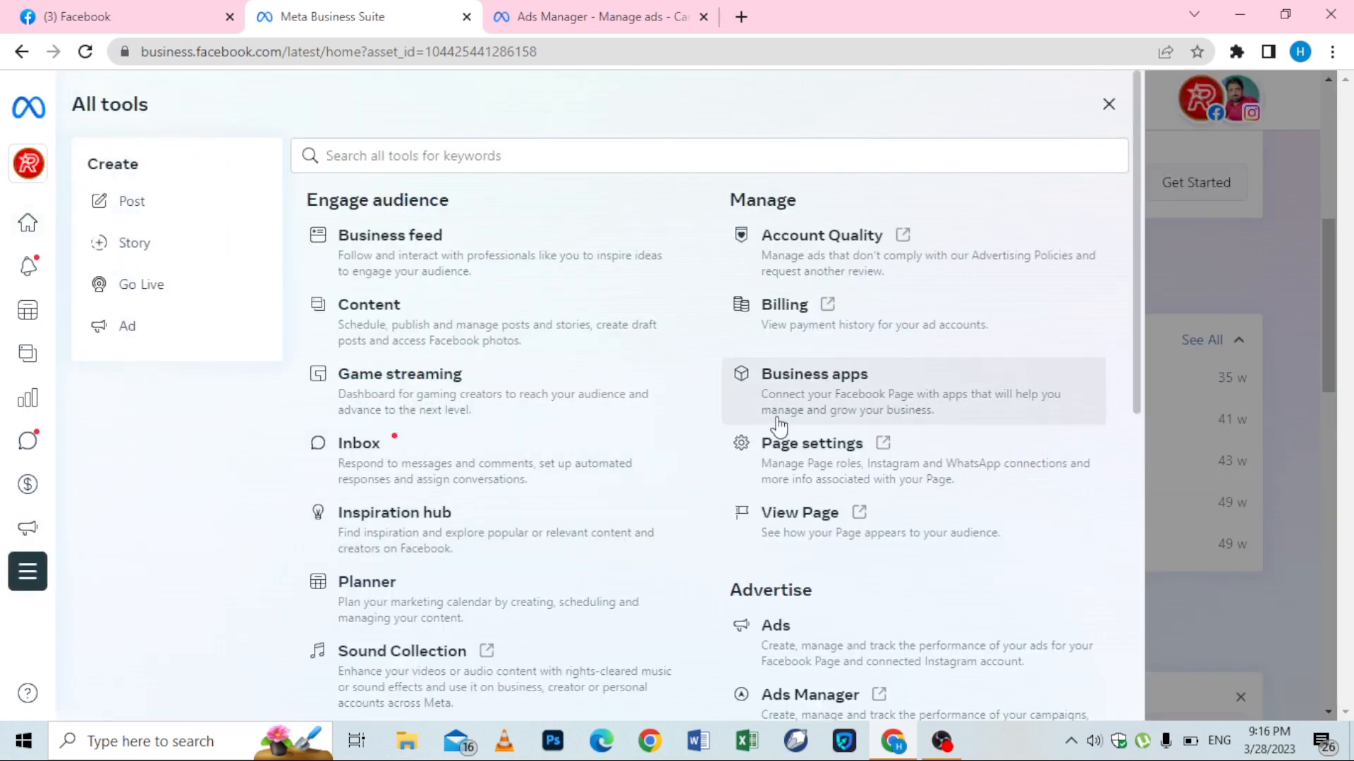
scroll(801, 427, "down", 3)
left_click(776, 499)
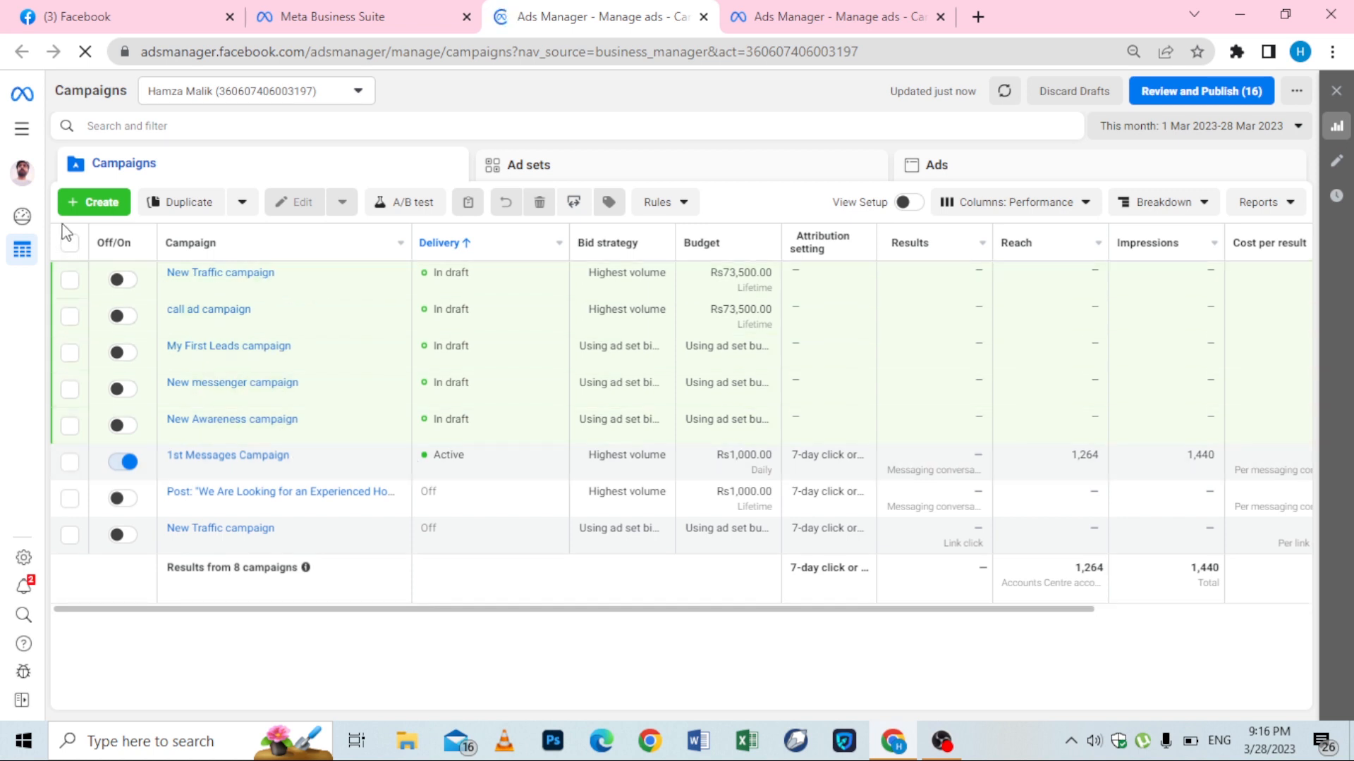
Create a new campaign with the Traffic objective.
left_click(108, 204)
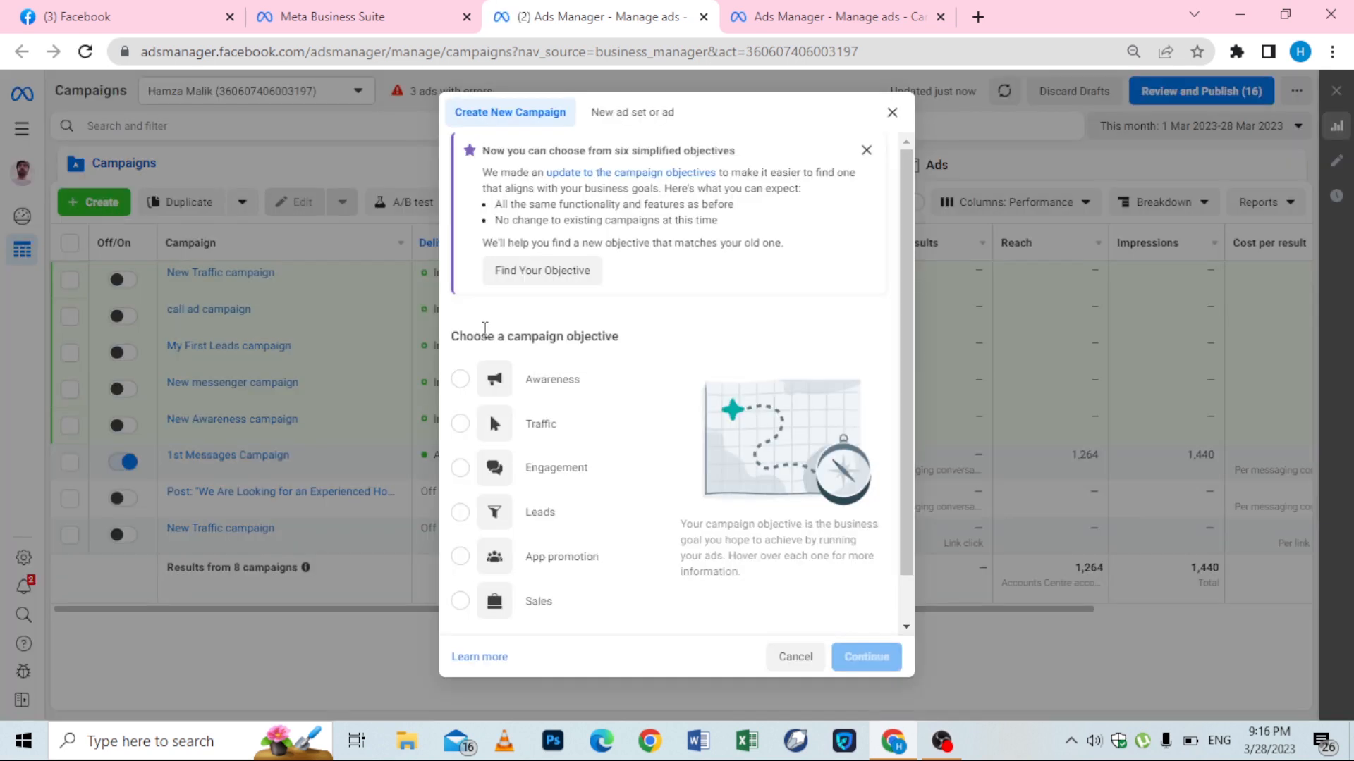
mouse_move(531, 375)
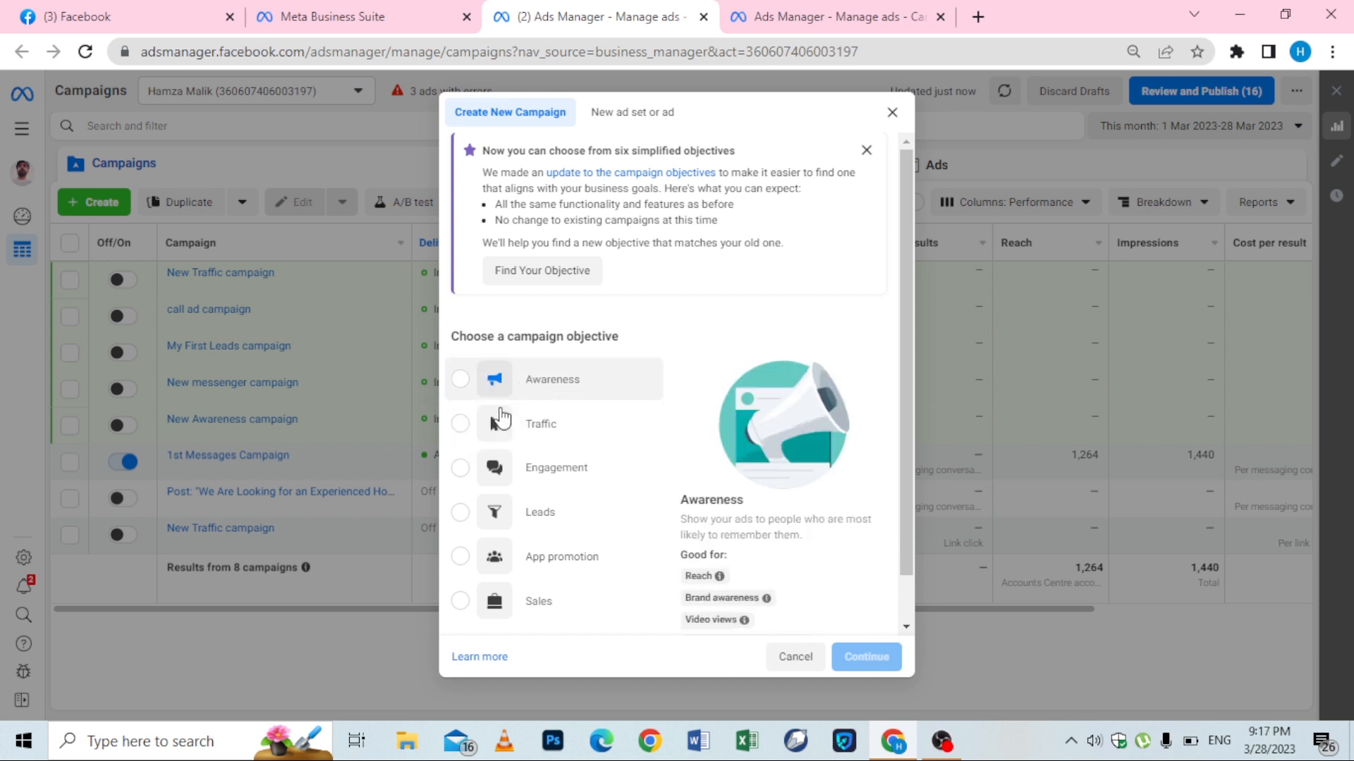
left_click(459, 425)
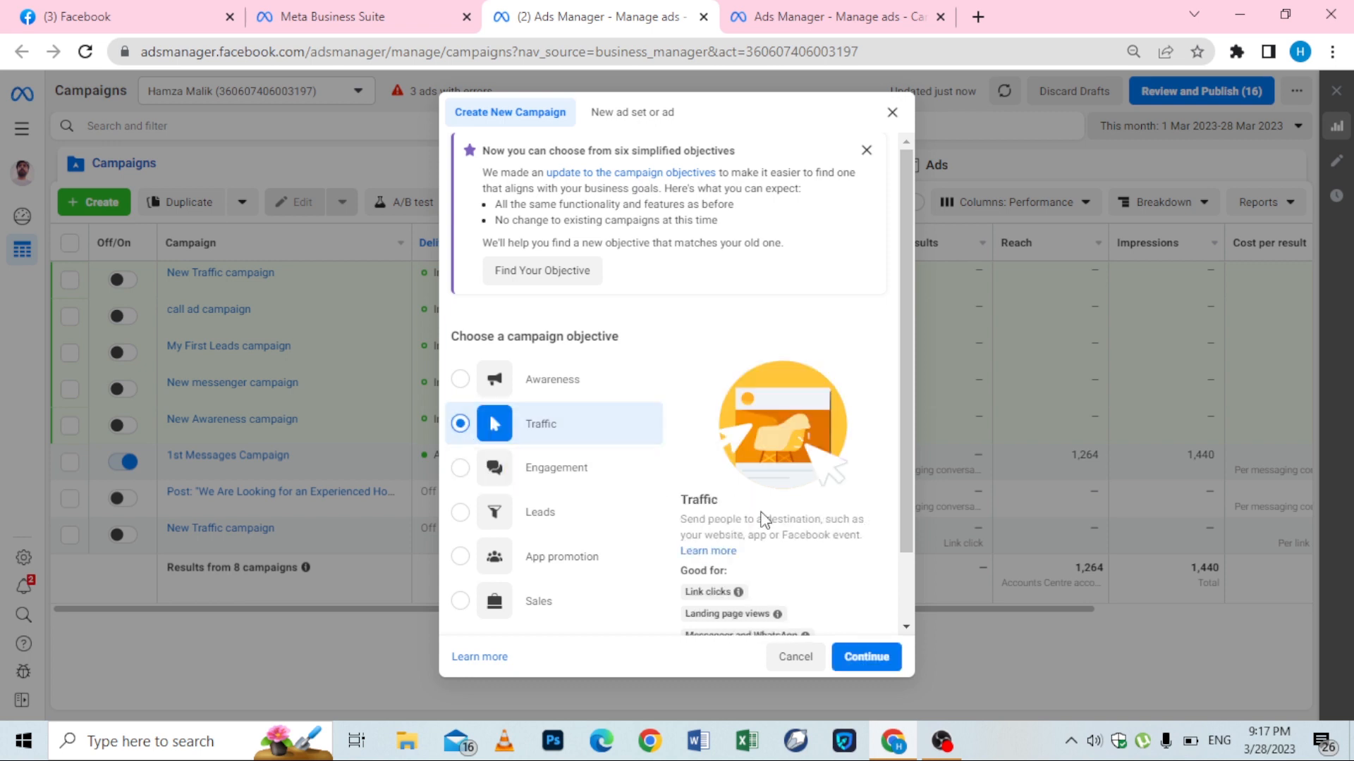
left_click(867, 656)
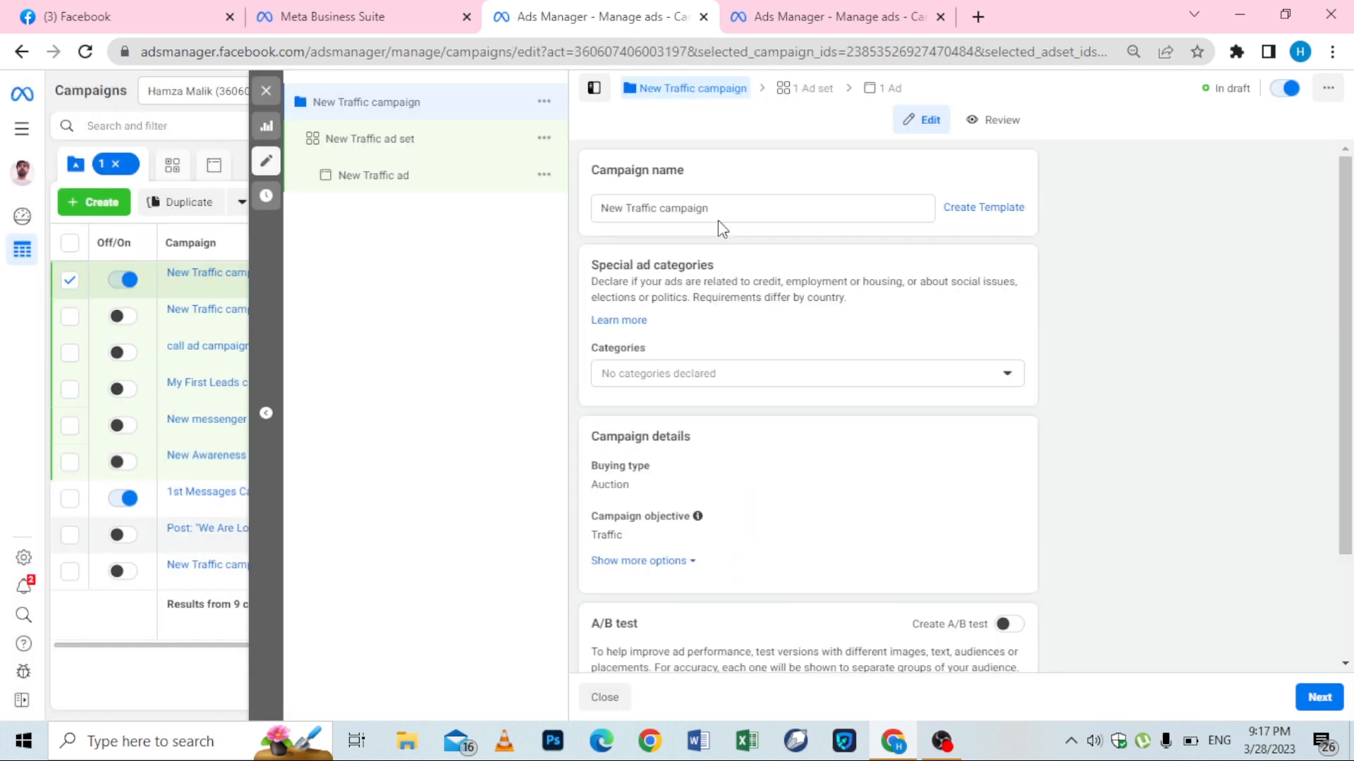
Rename the campaign as "My 1st Traffic campaign" and look over its remaining settings.
left_click_drag(717, 212, 687, 211)
left_click(629, 210)
key("BackSpace")
key("BackSpace")
key("BackSpace")
key("BackSpace")
type("My 1st")
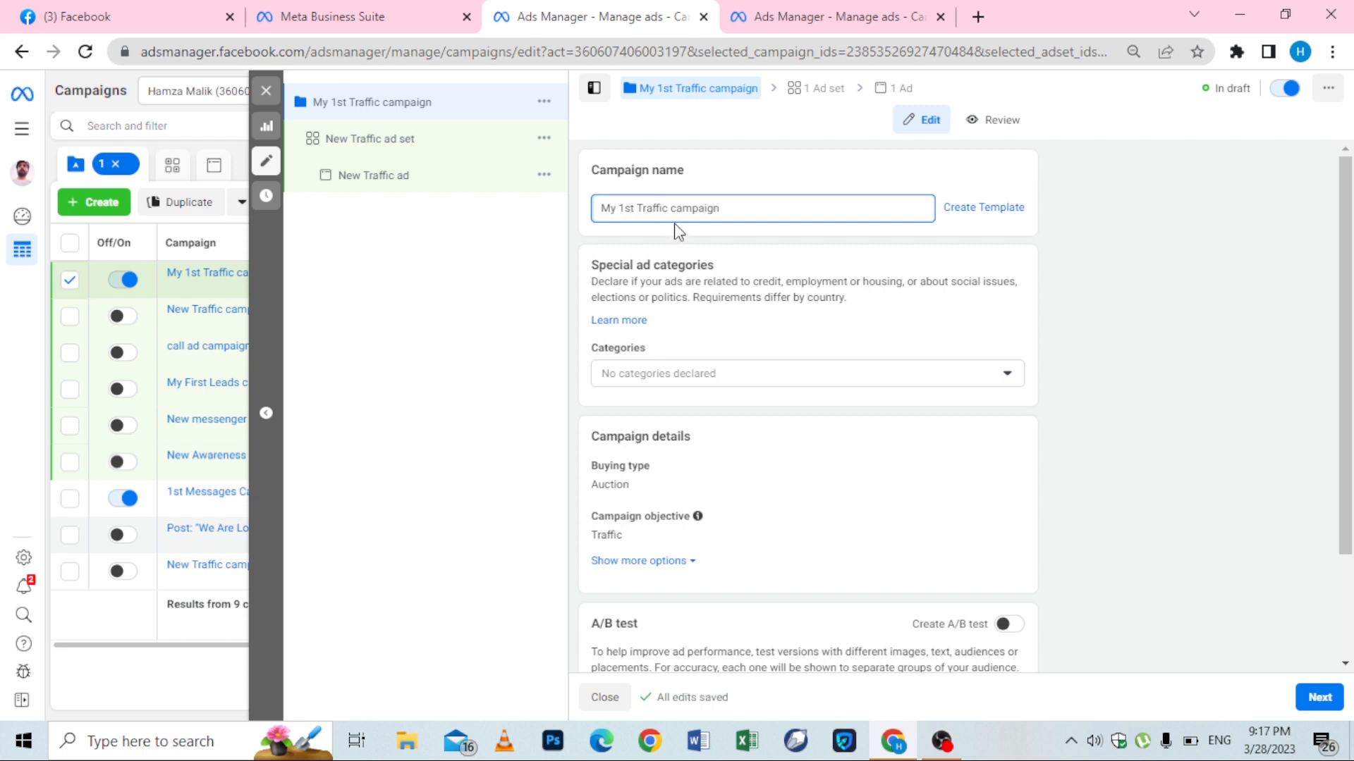
scroll(682, 226, "down", 2)
scroll(687, 233, "up", 1)
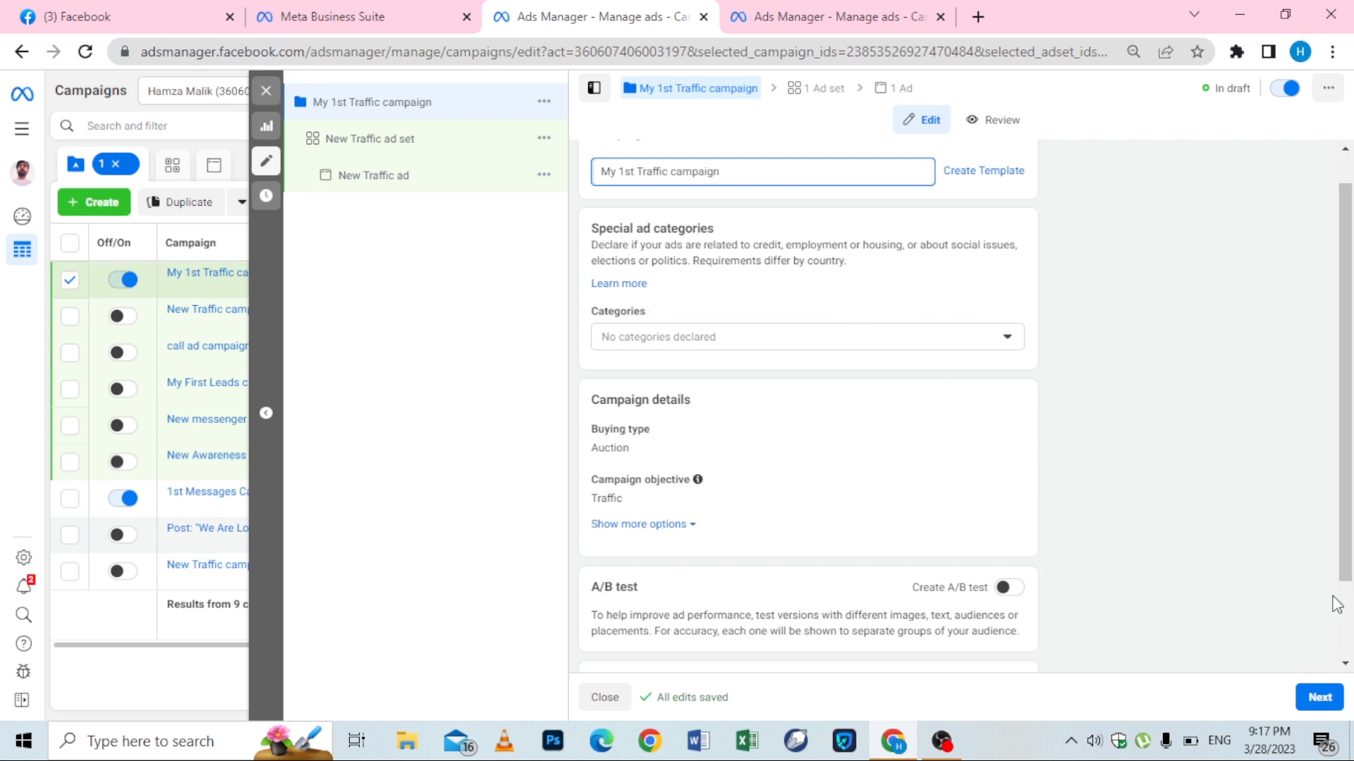
Continue to the ad set settings and rename the ad set as "My 1st Traffic ad set".
left_click(1319, 697)
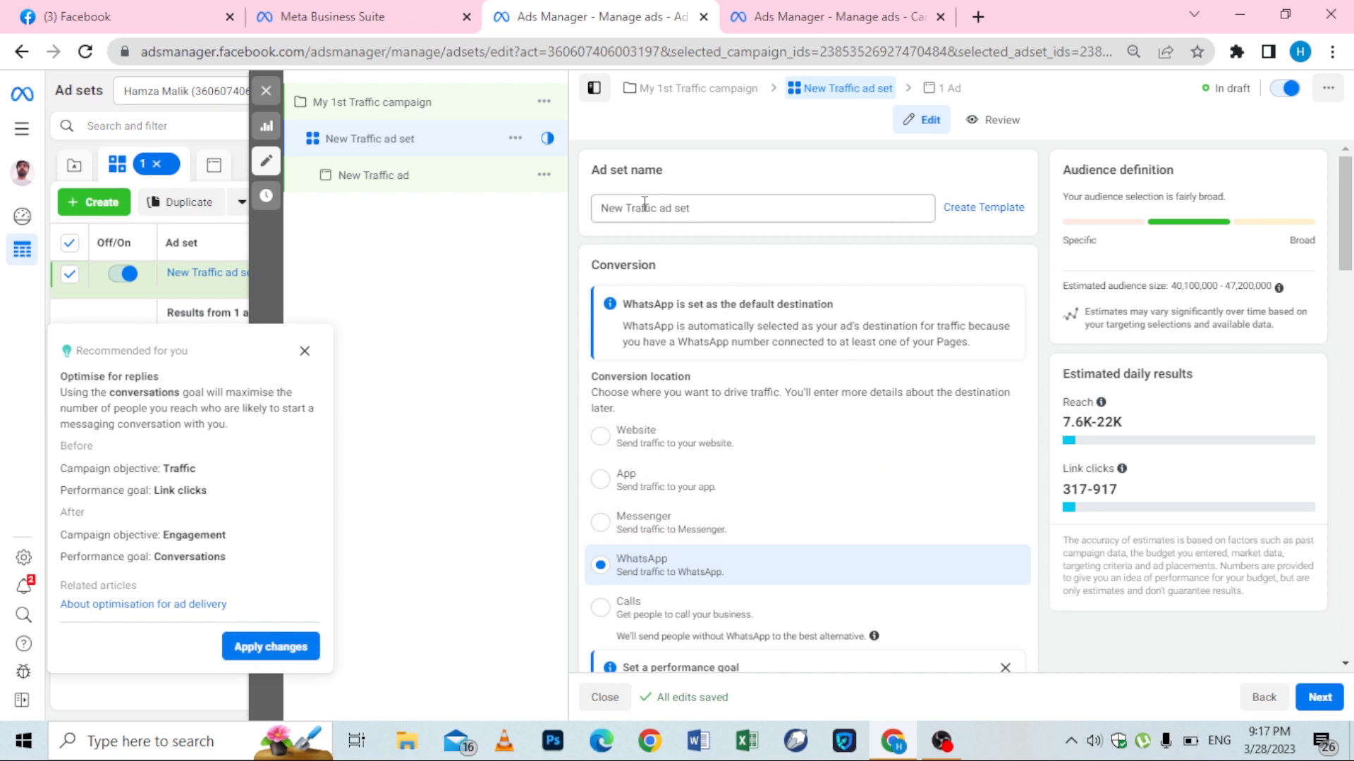
double_click(604, 210)
type("My ")
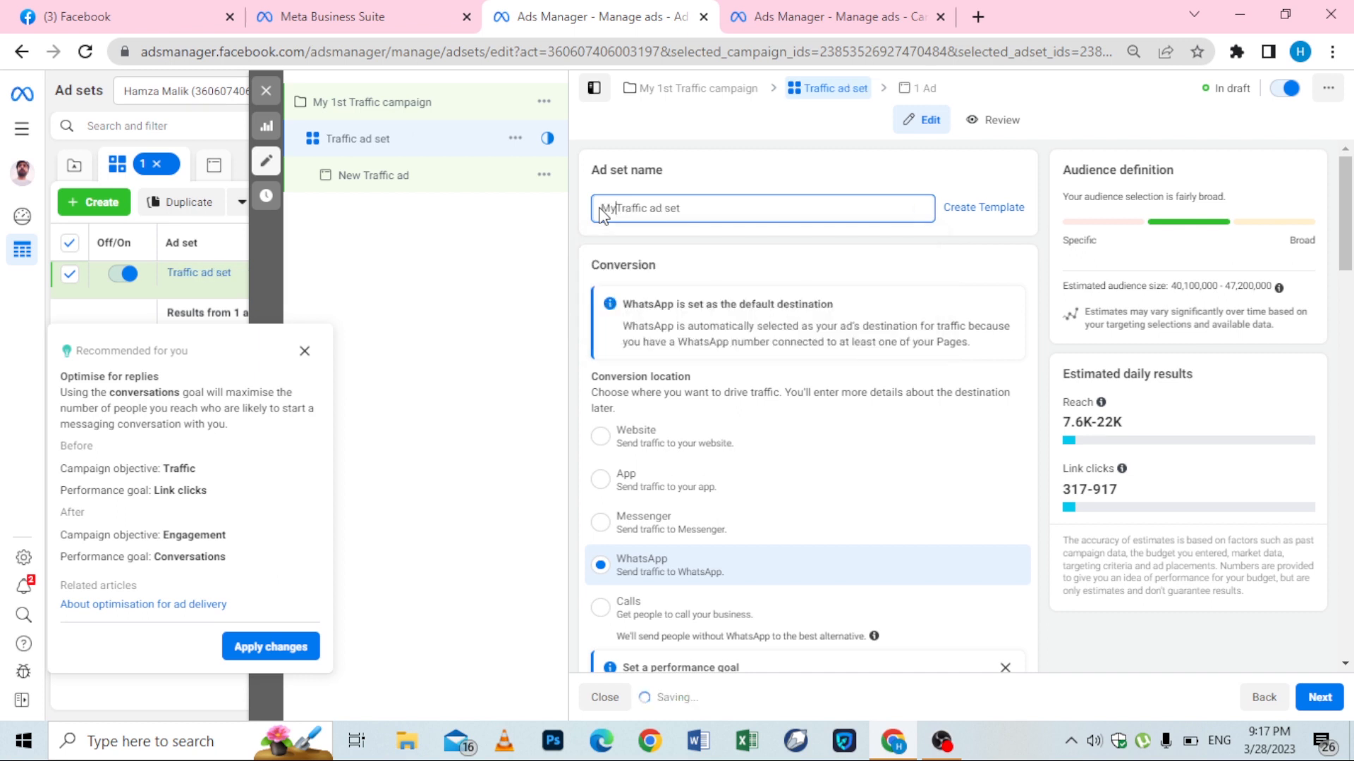
type("1st")
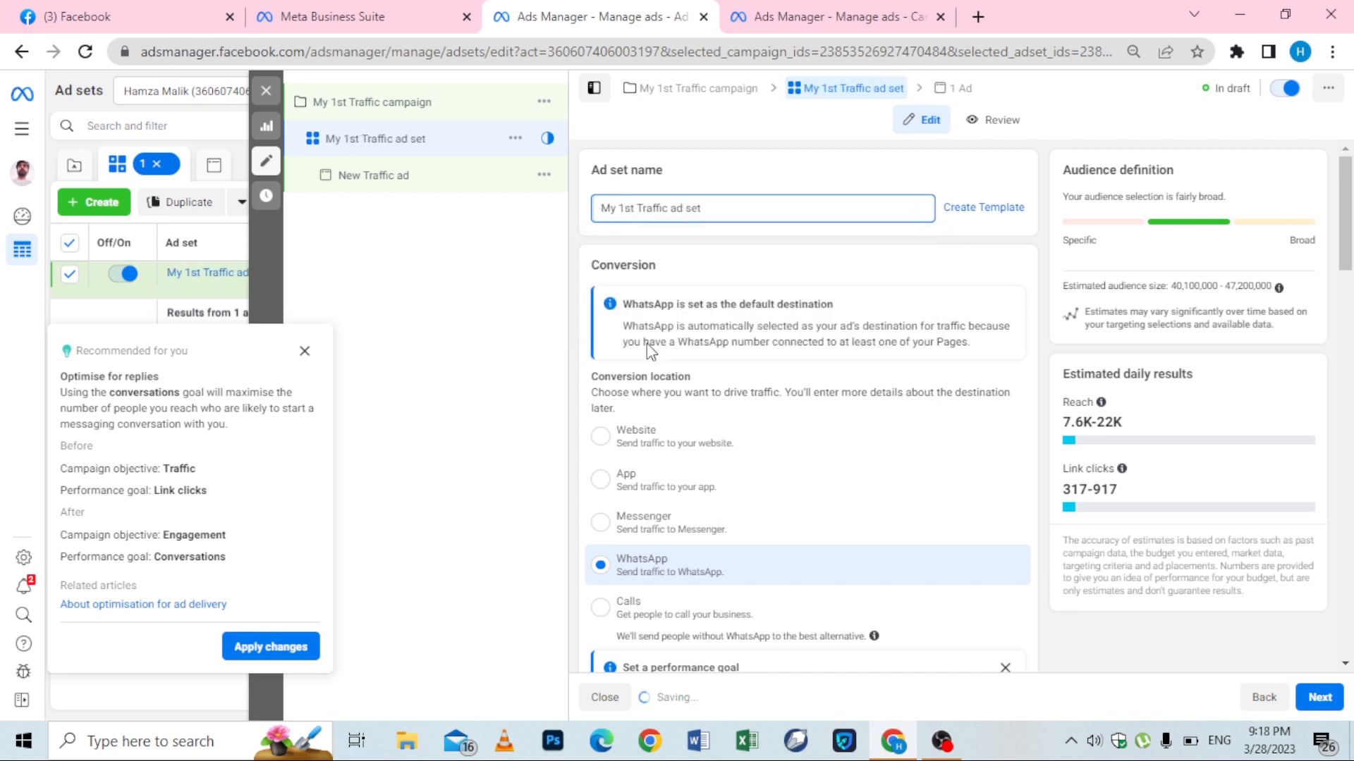
left_click(461, 393)
Set the ad set's conversion location to Website.
scroll(601, 387, "down", 1)
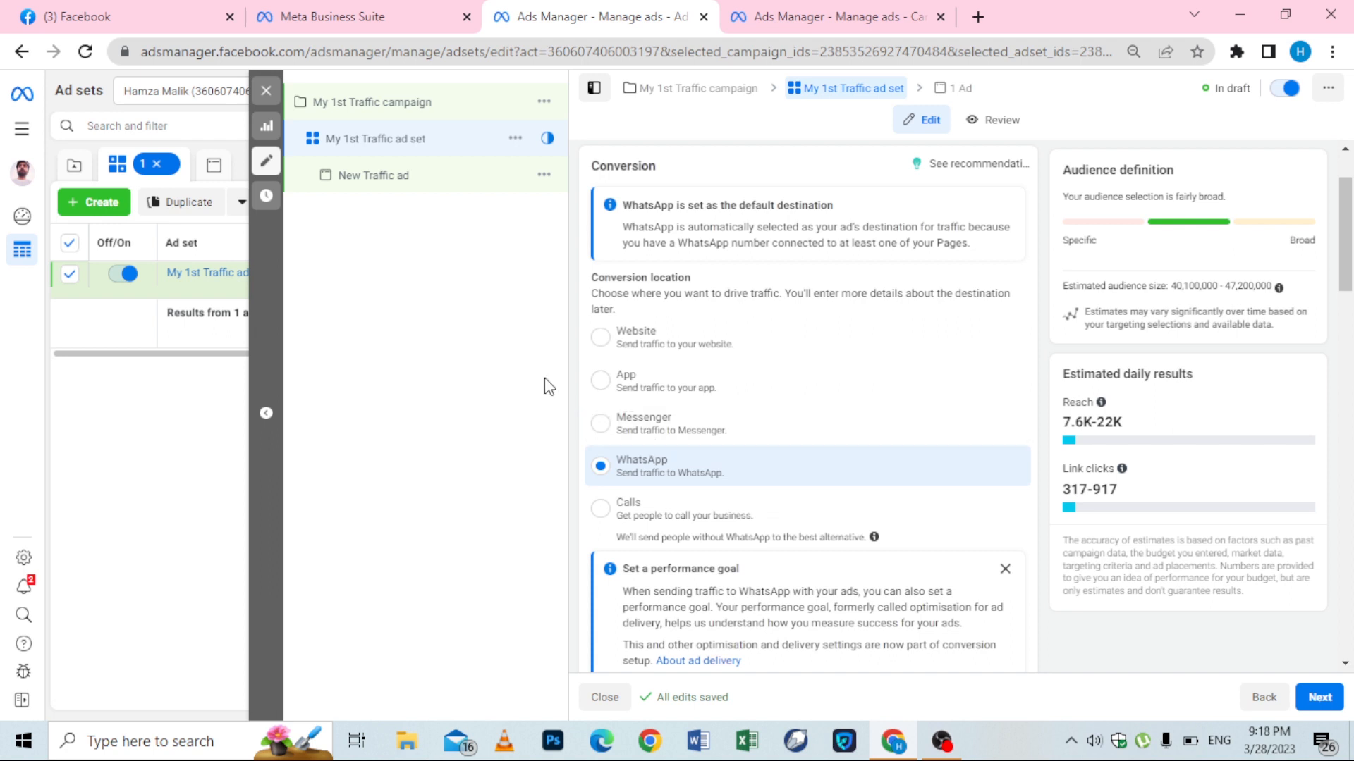
left_click(618, 344)
scroll(635, 366, "down", 4)
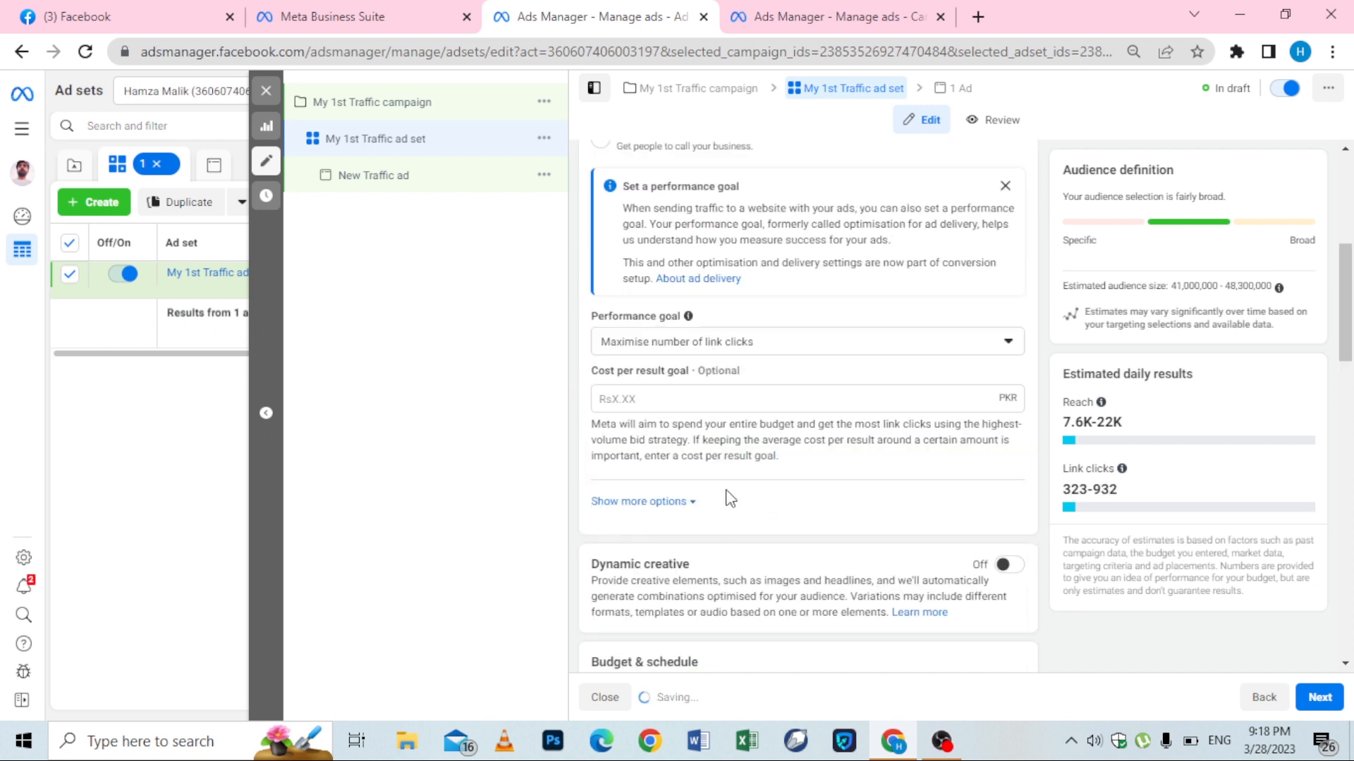
Set the ad set's daily budget to Rs 1000.
scroll(687, 416, "down", 4)
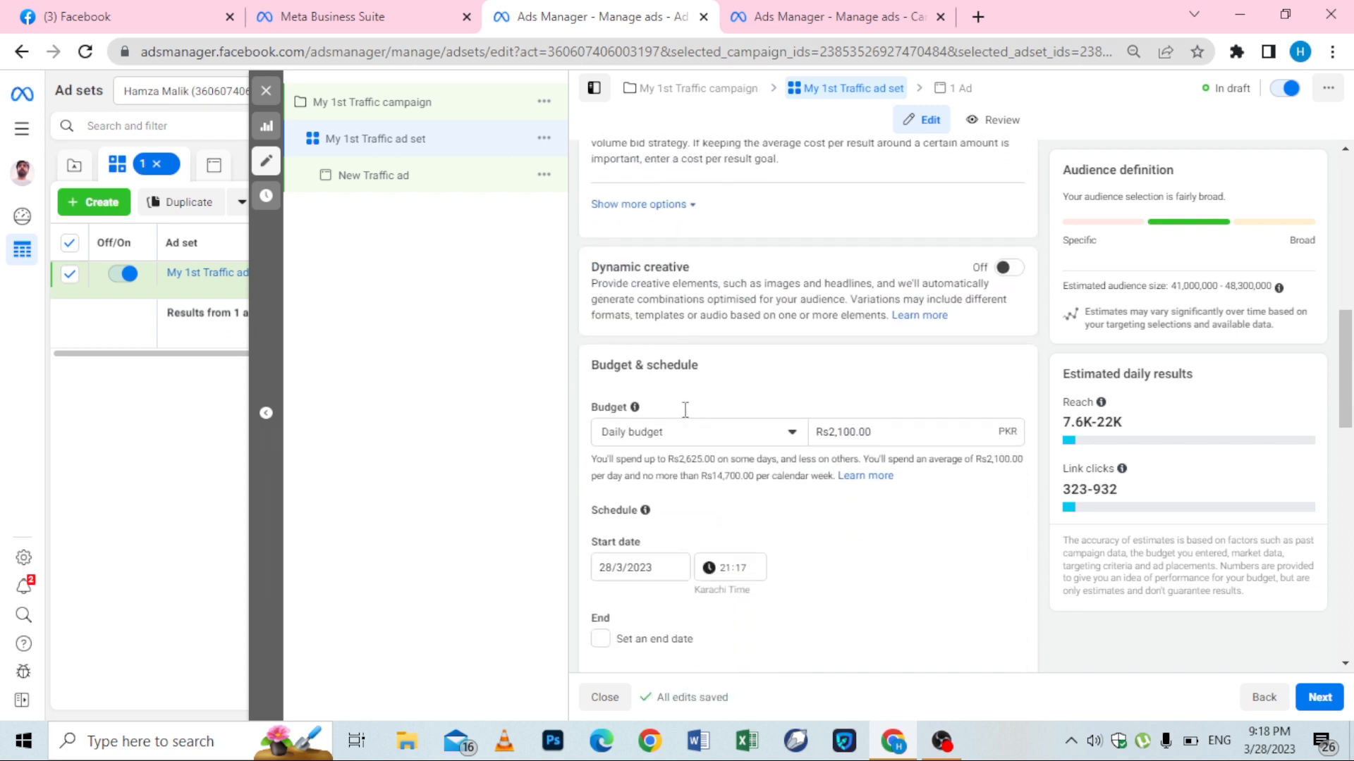
left_click_drag(897, 432, 830, 448)
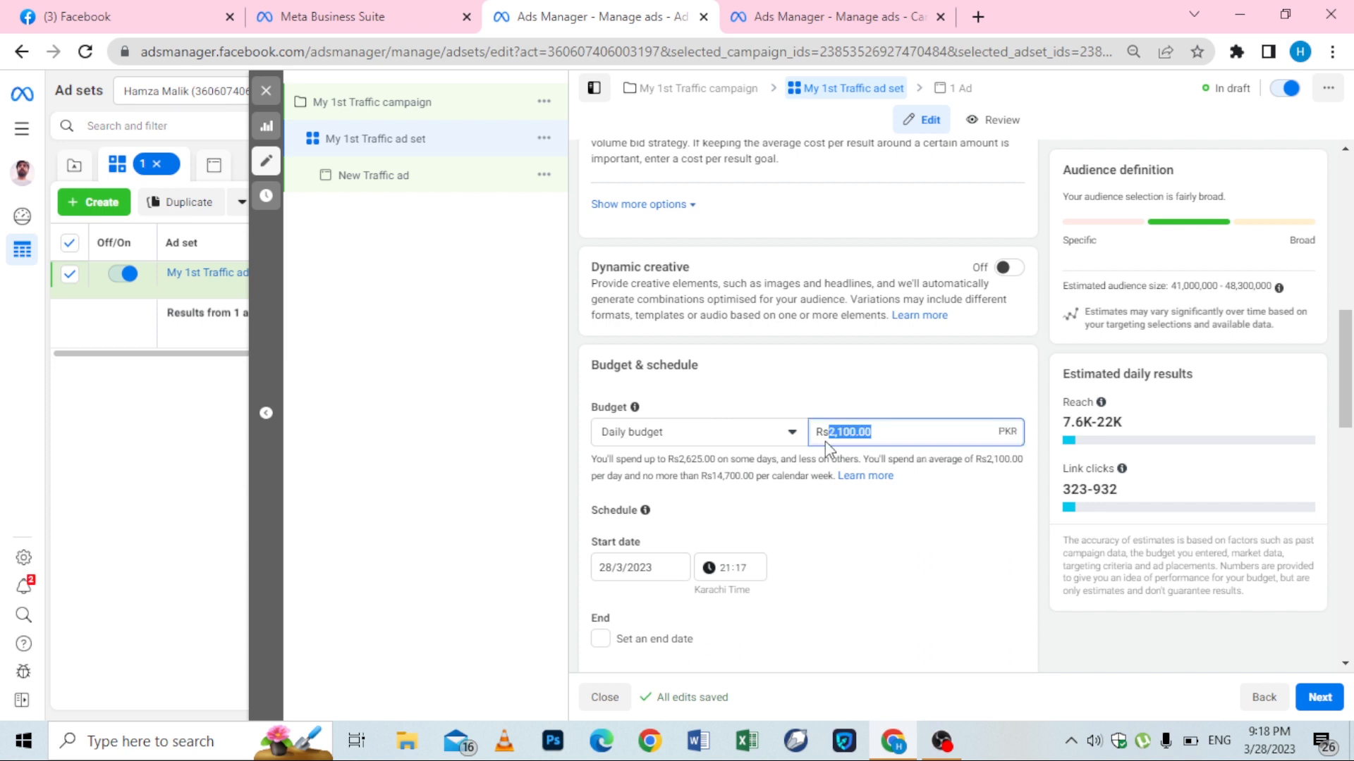
type("1000")
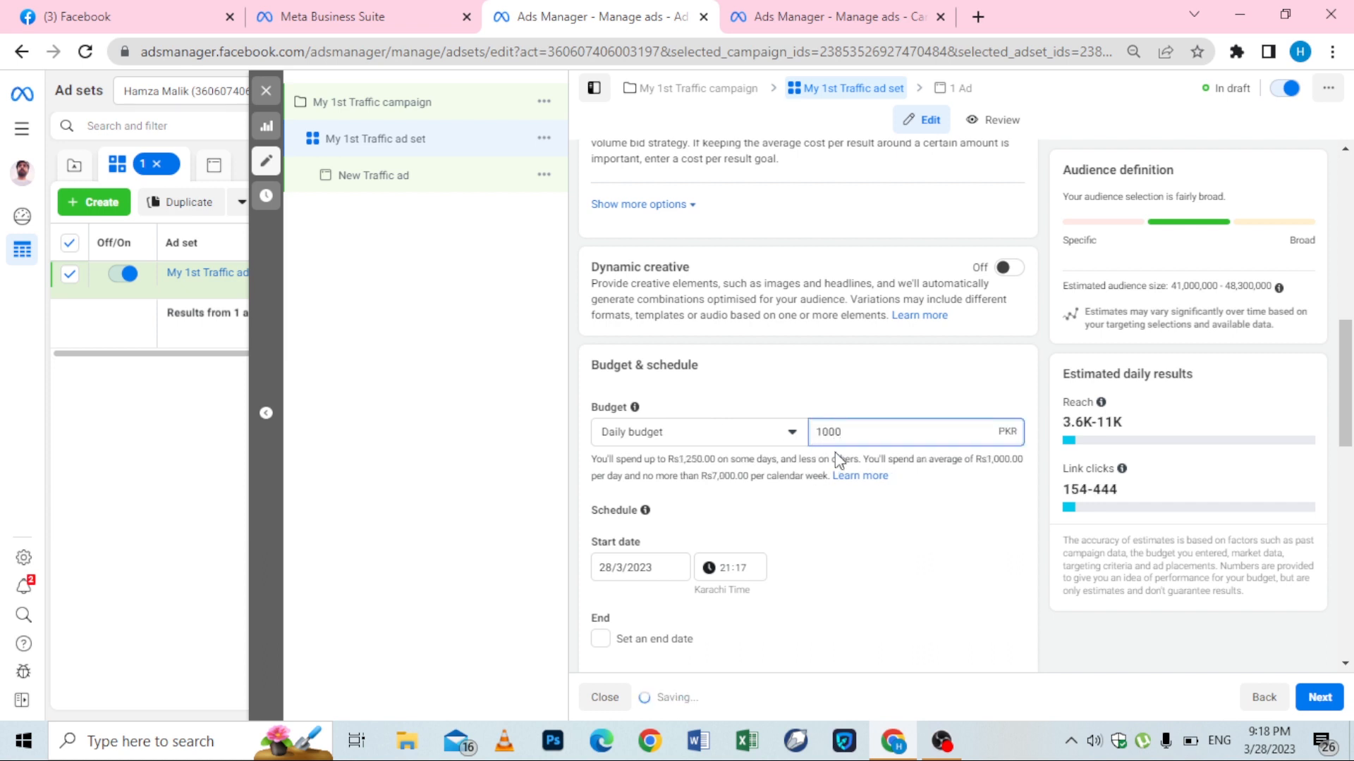
Review the schedule and the list of existing custom audiences without selecting any audience.
scroll(689, 317, "down", 4)
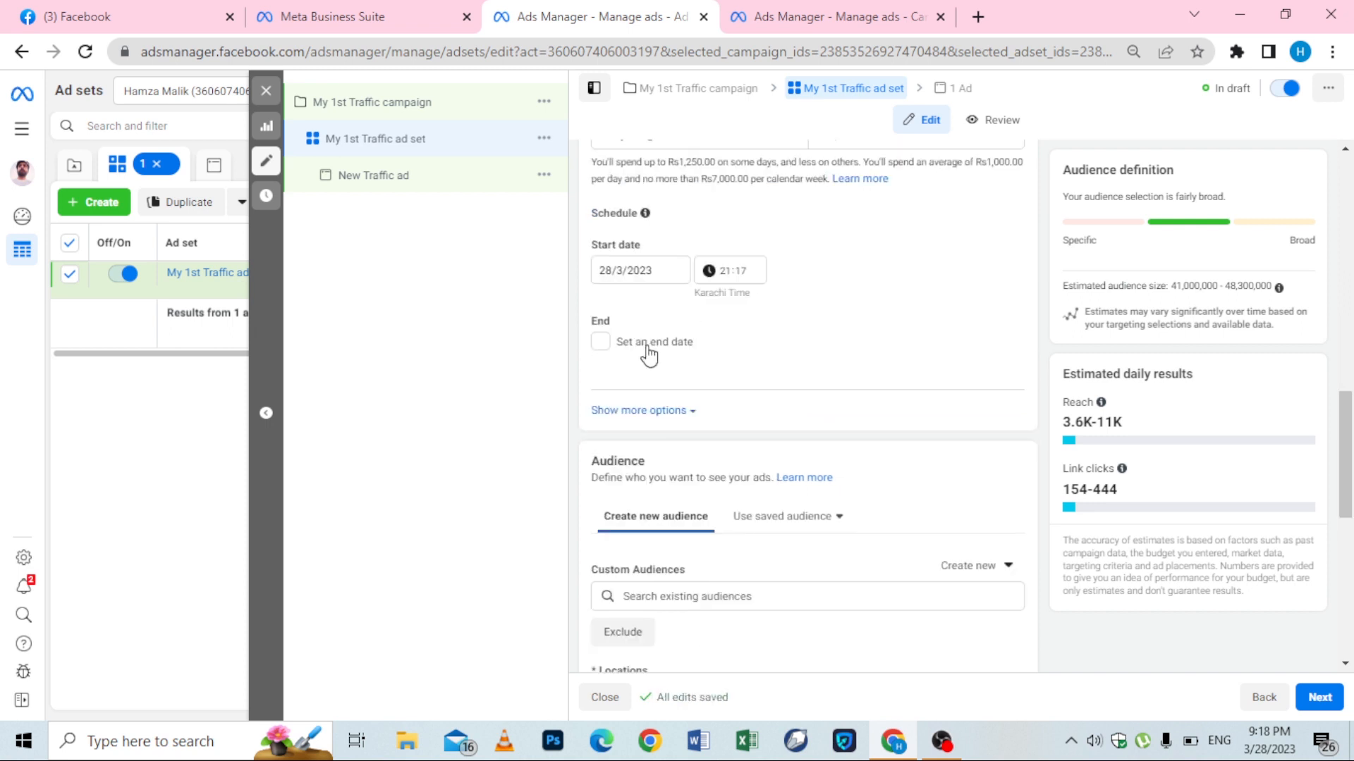
scroll(656, 356, "down", 4)
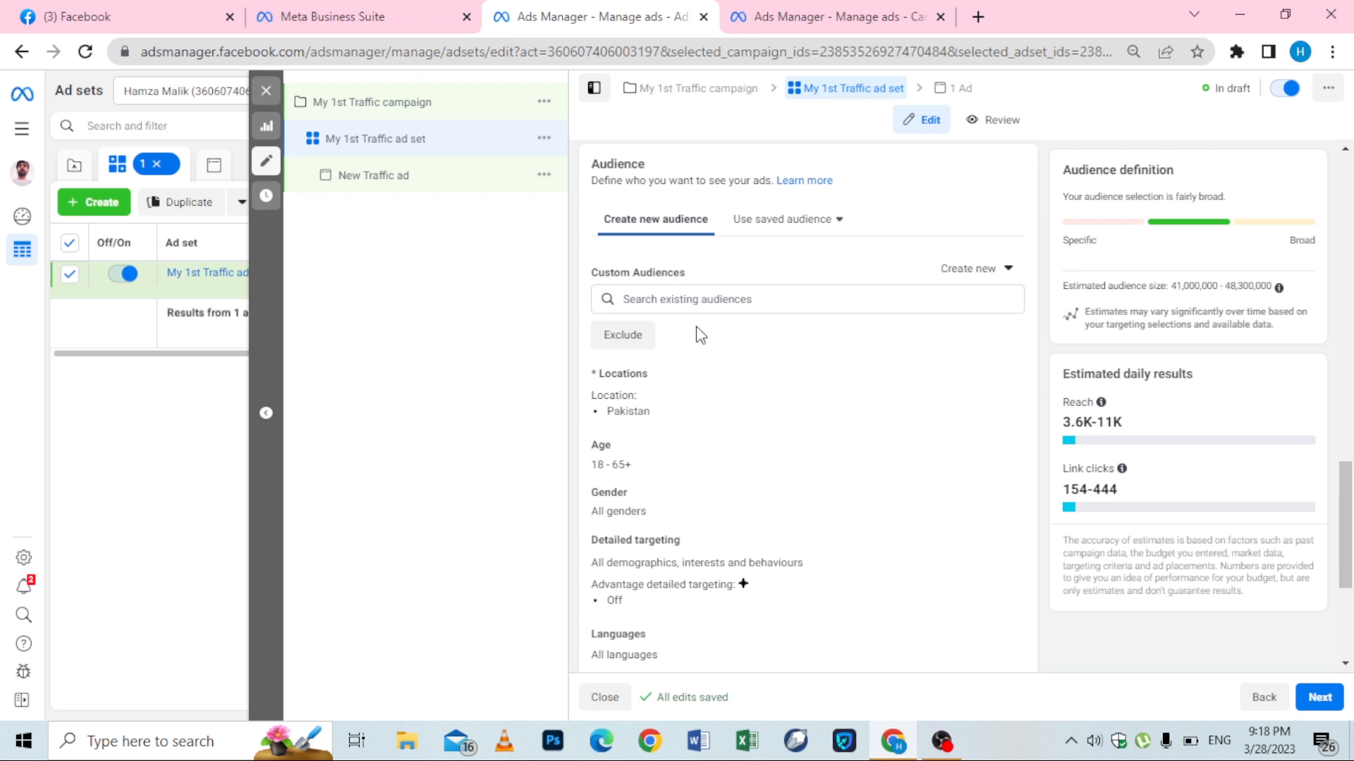
left_click(718, 304)
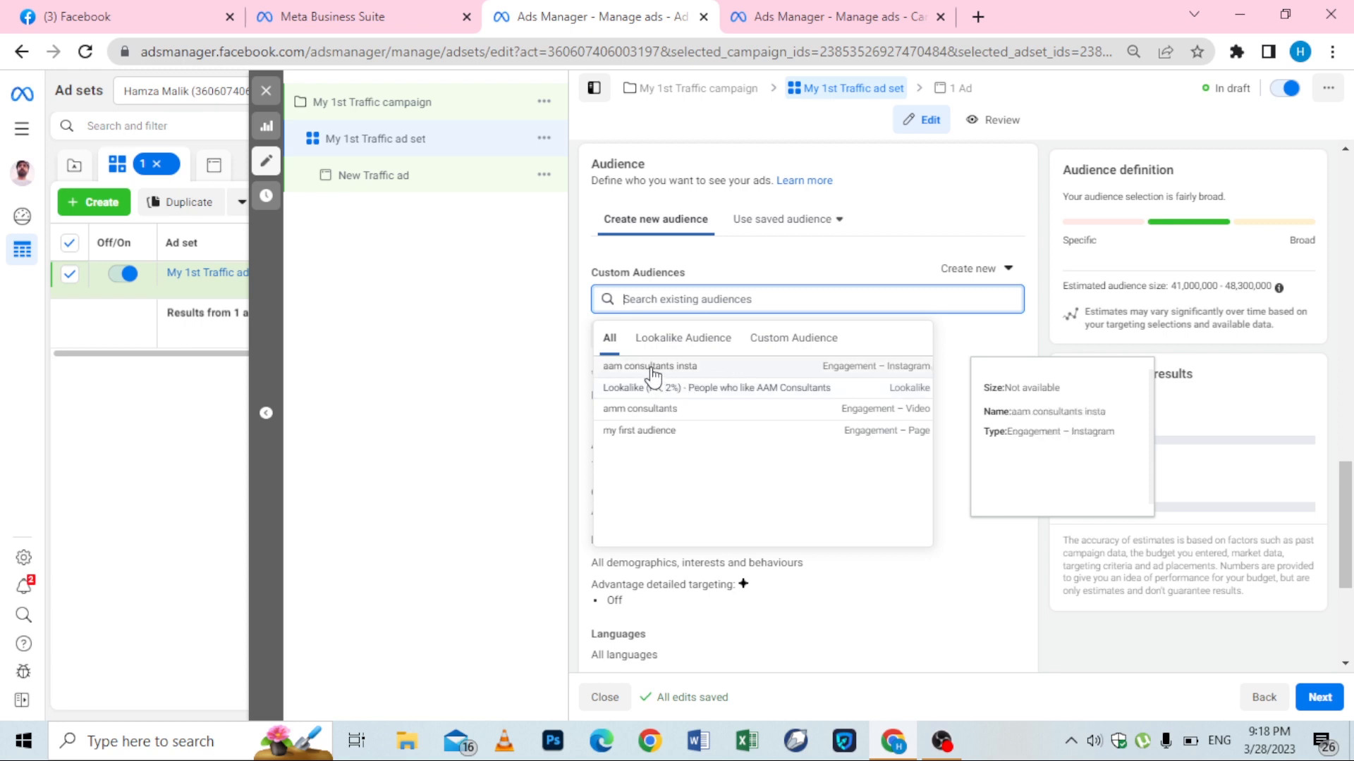
left_click(529, 363)
Set the audience age range to 22–50 and open the detailed targeting for editing.
scroll(582, 376, "down", 1)
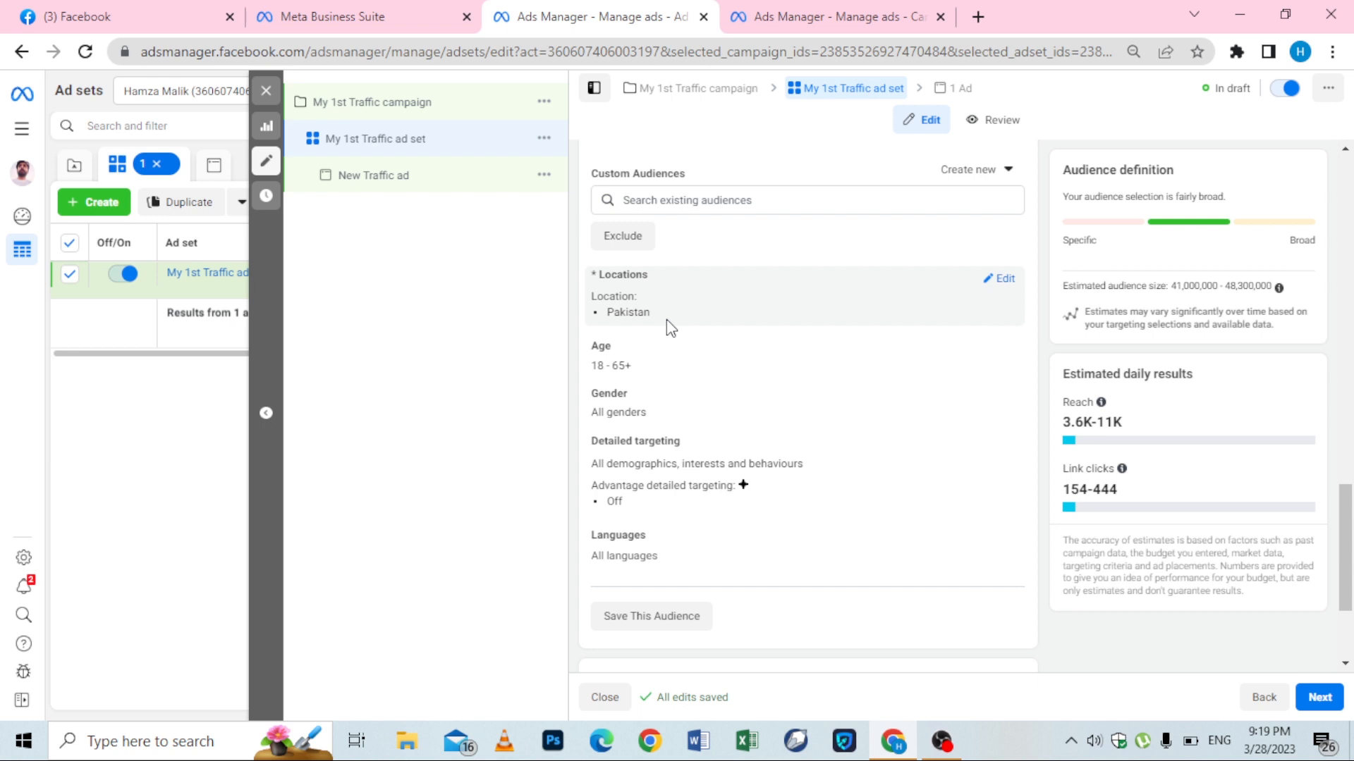
left_click(636, 374)
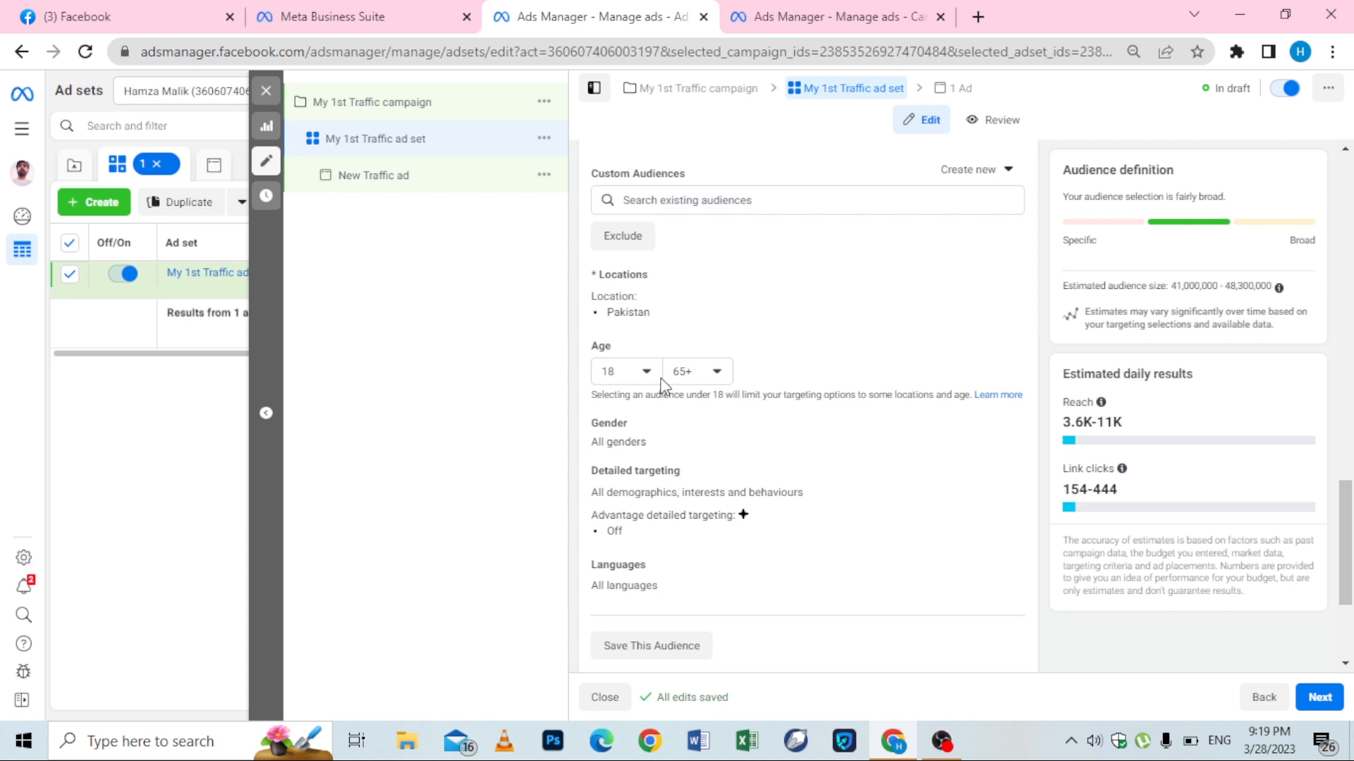
left_click(655, 377)
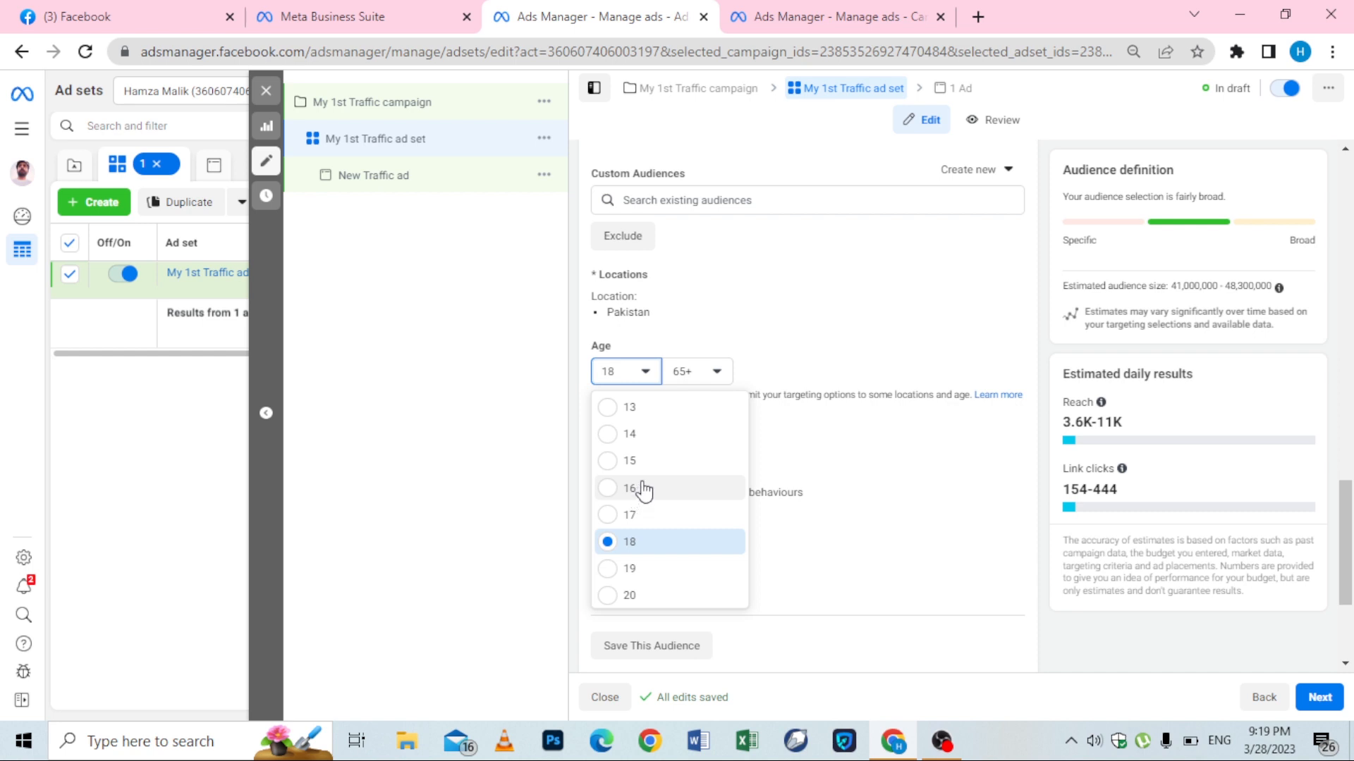
scroll(668, 531, "down", 2)
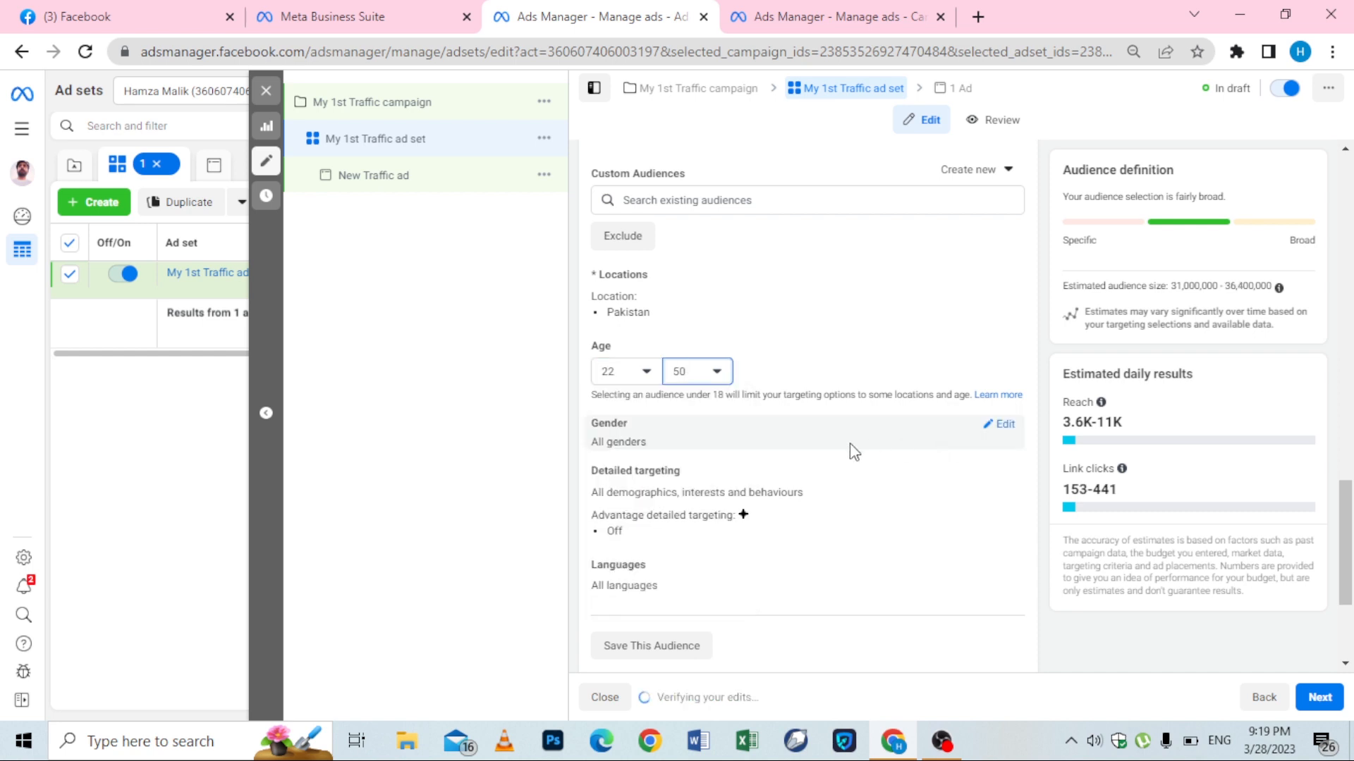
scroll(728, 460, "down", 3)
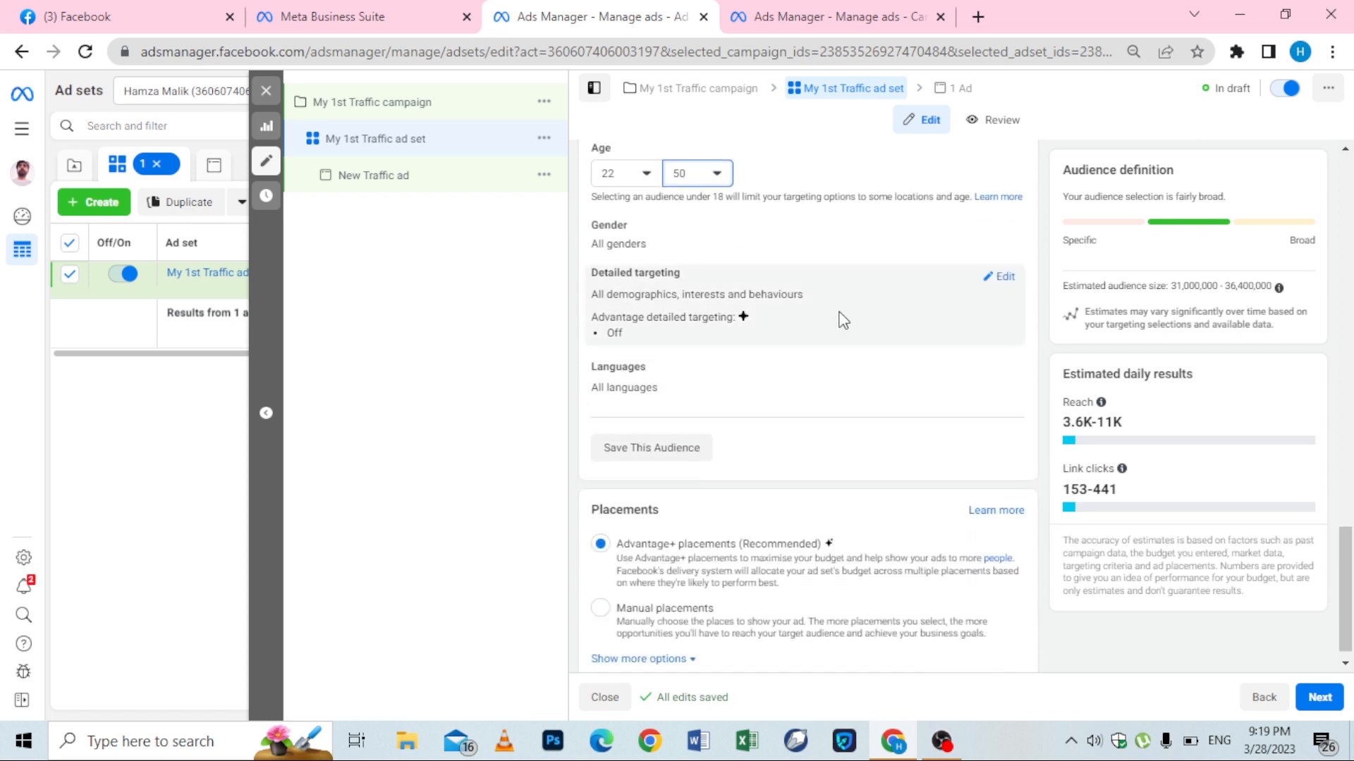
left_click(1006, 279)
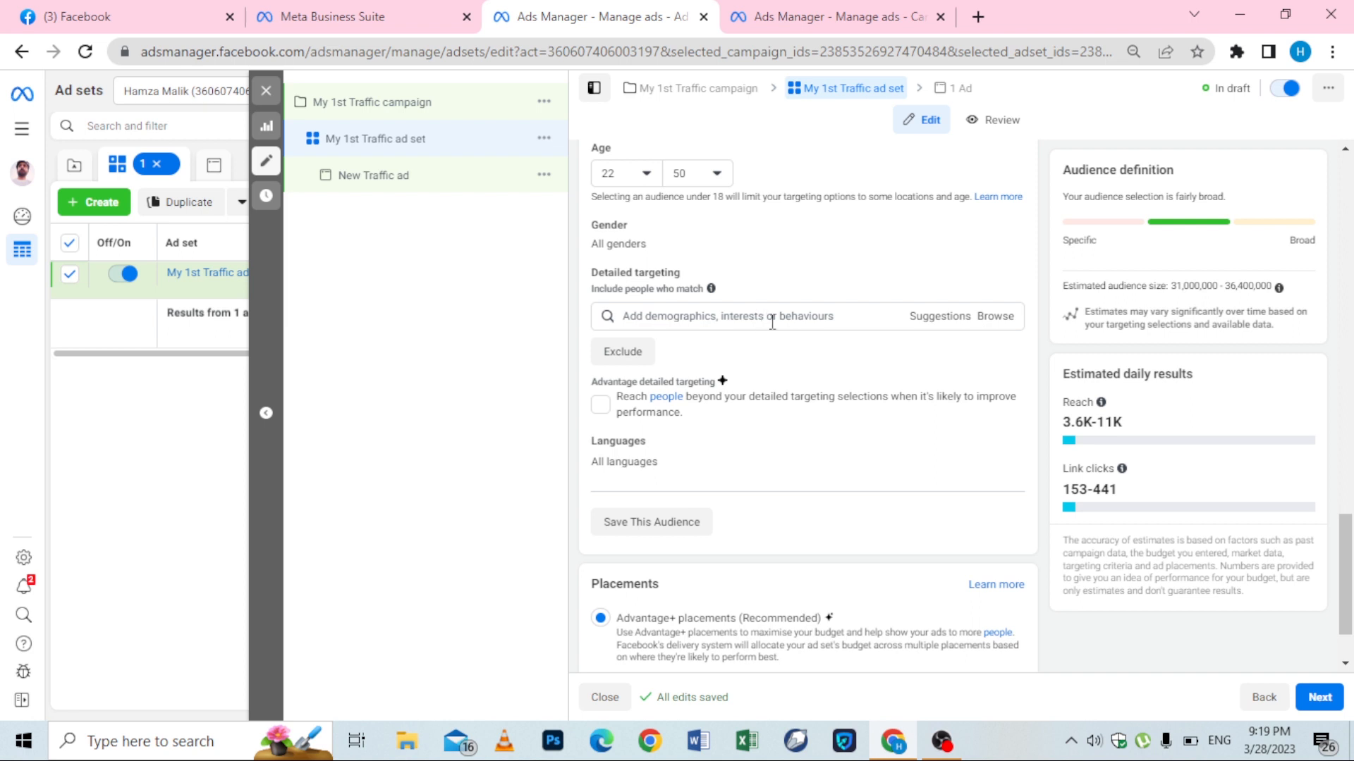
Switch the ad set to manual placements and deselect the Facebook, Audience Network and Messenger platforms, keeping only Instagram.
scroll(869, 428, "down", 1)
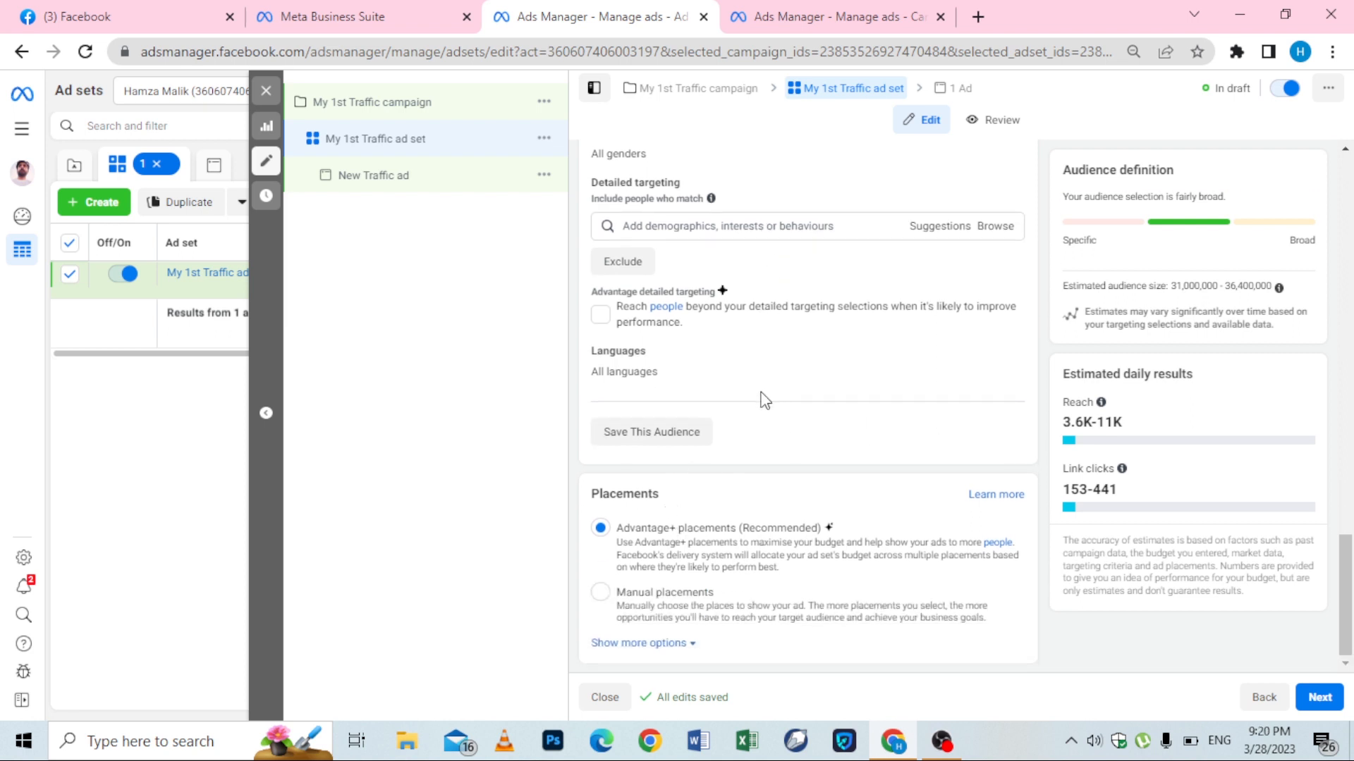
left_click(601, 595)
scroll(621, 584, "down", 3)
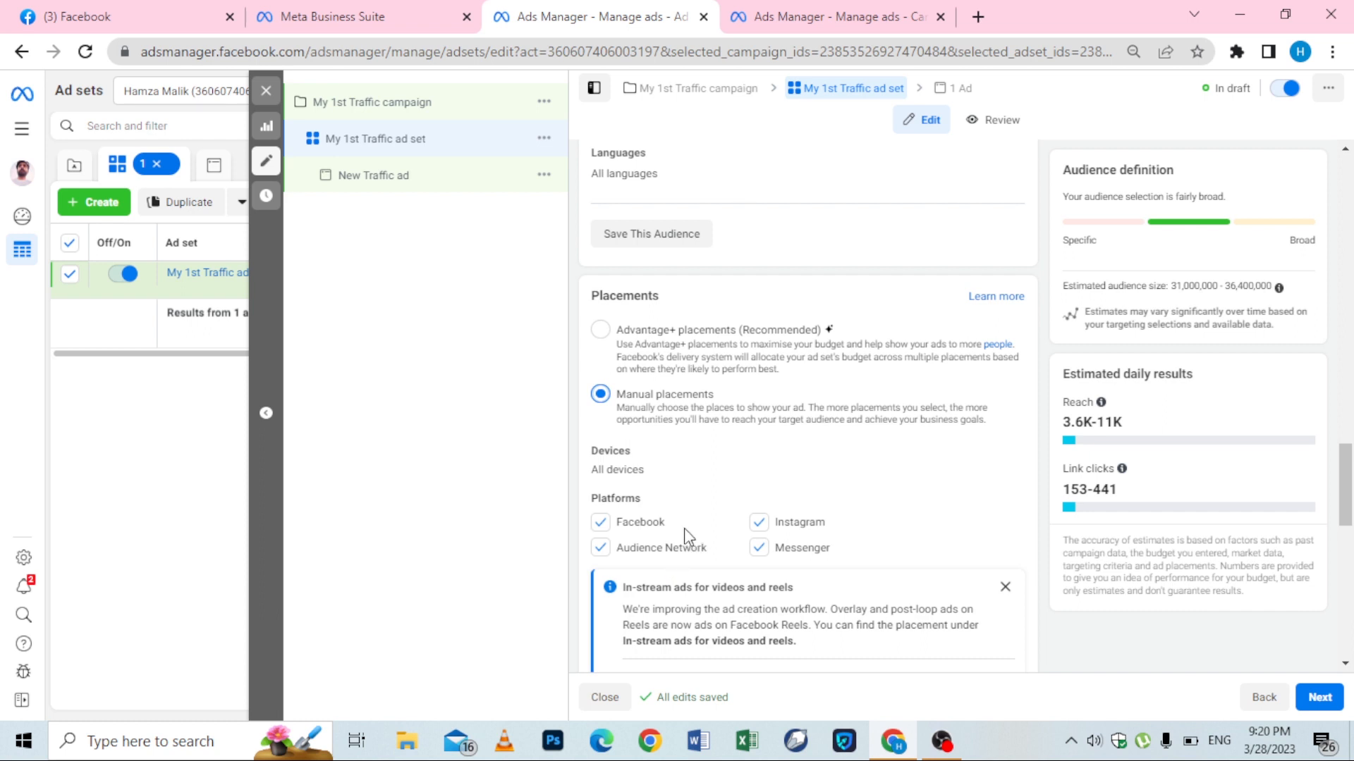
left_click(600, 523)
left_click(600, 548)
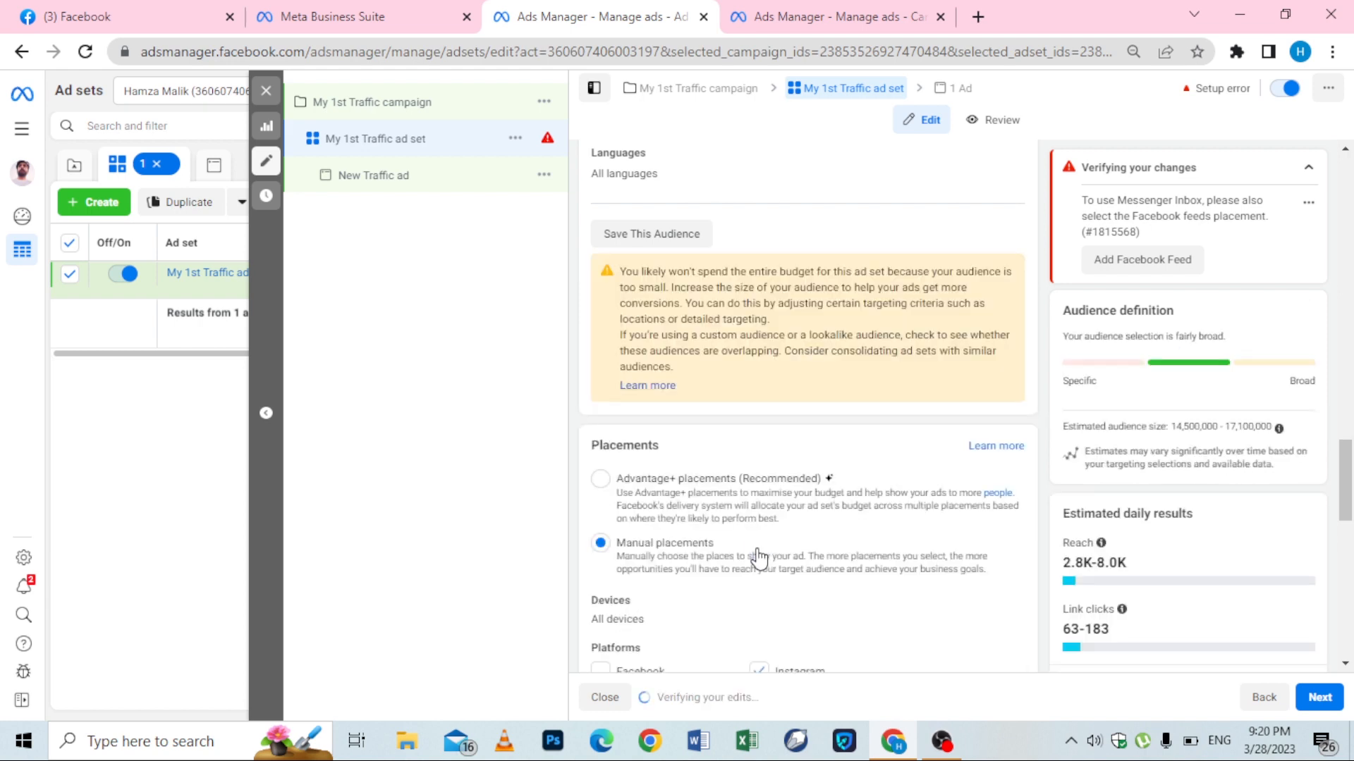
left_click(758, 498)
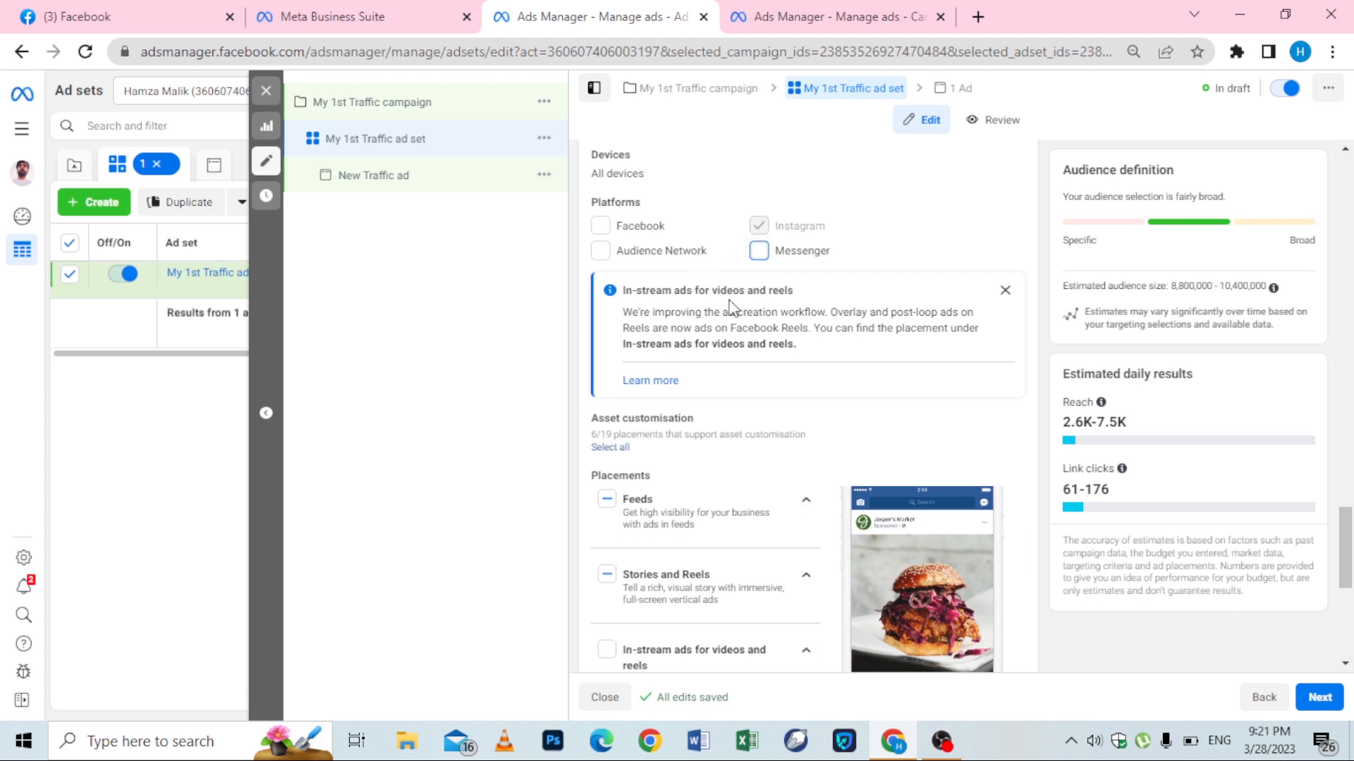
scroll(729, 308, "down", 6)
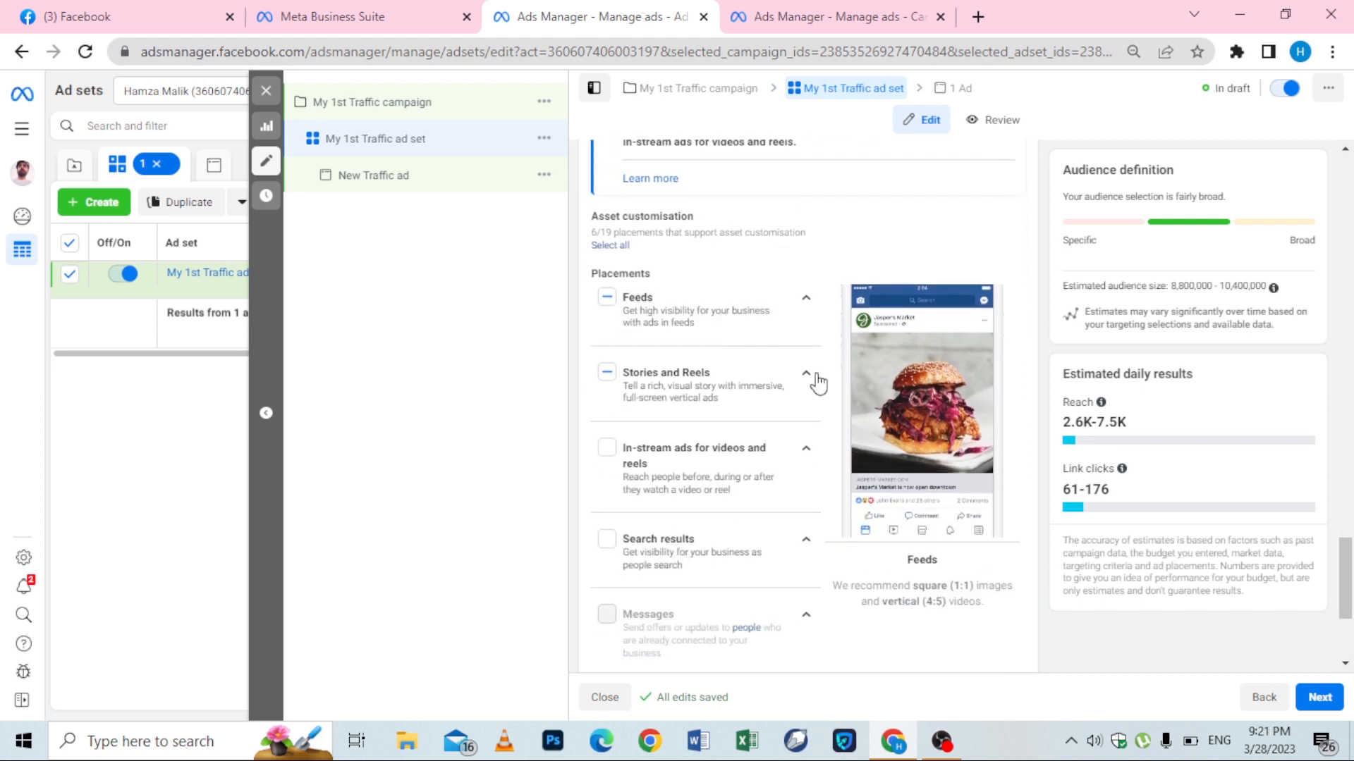
Continue to the ad level and choose Real Tv News HD from the personal Pages as the ad's Facebook Page.
left_click(1332, 708)
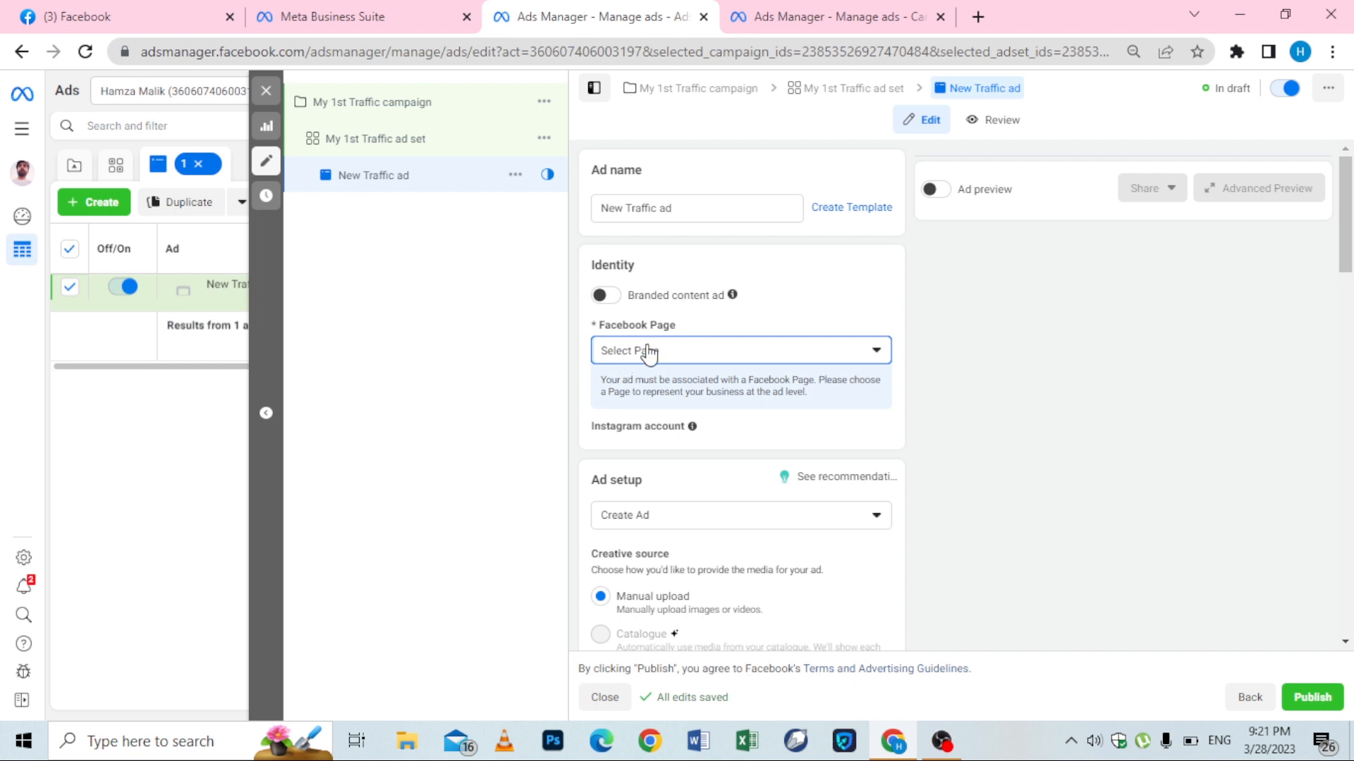
left_click(691, 356)
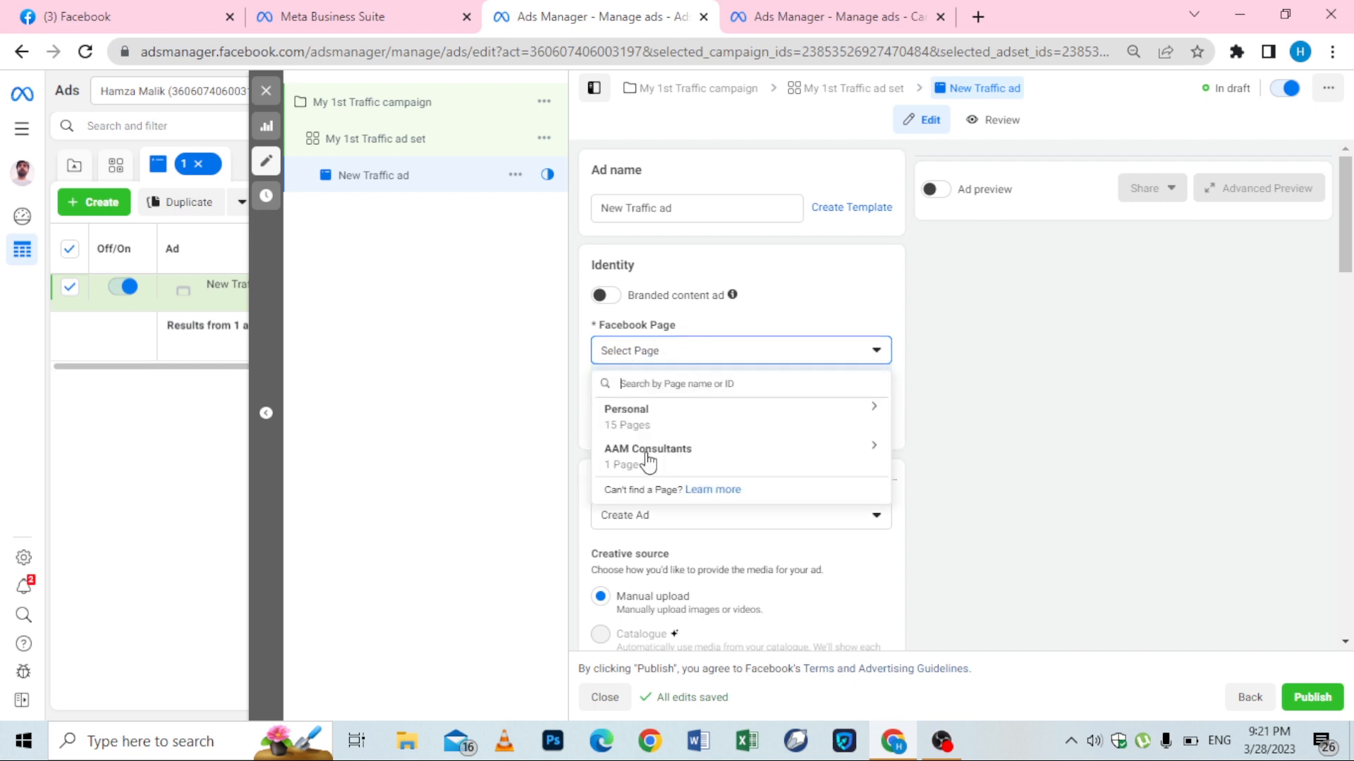
left_click(634, 416)
scroll(680, 430, "down", 5)
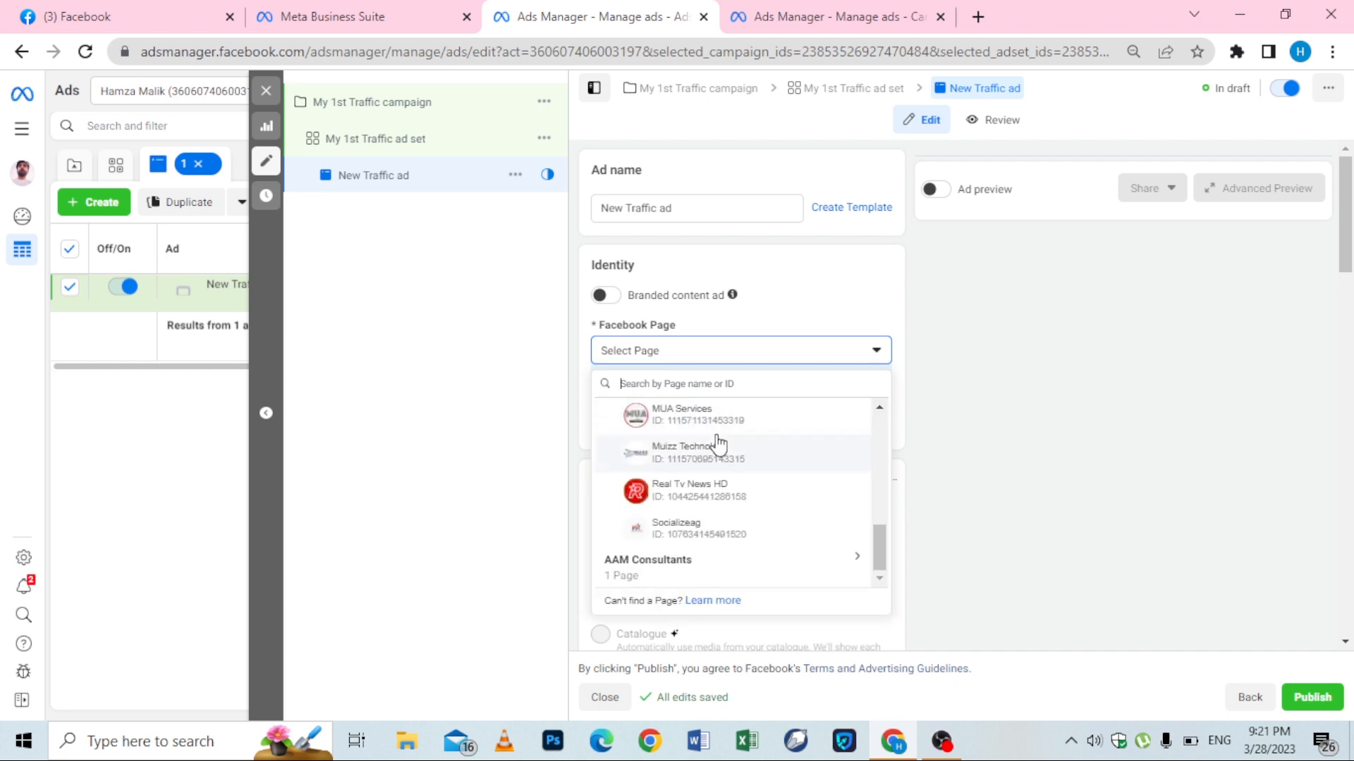
left_click(650, 494)
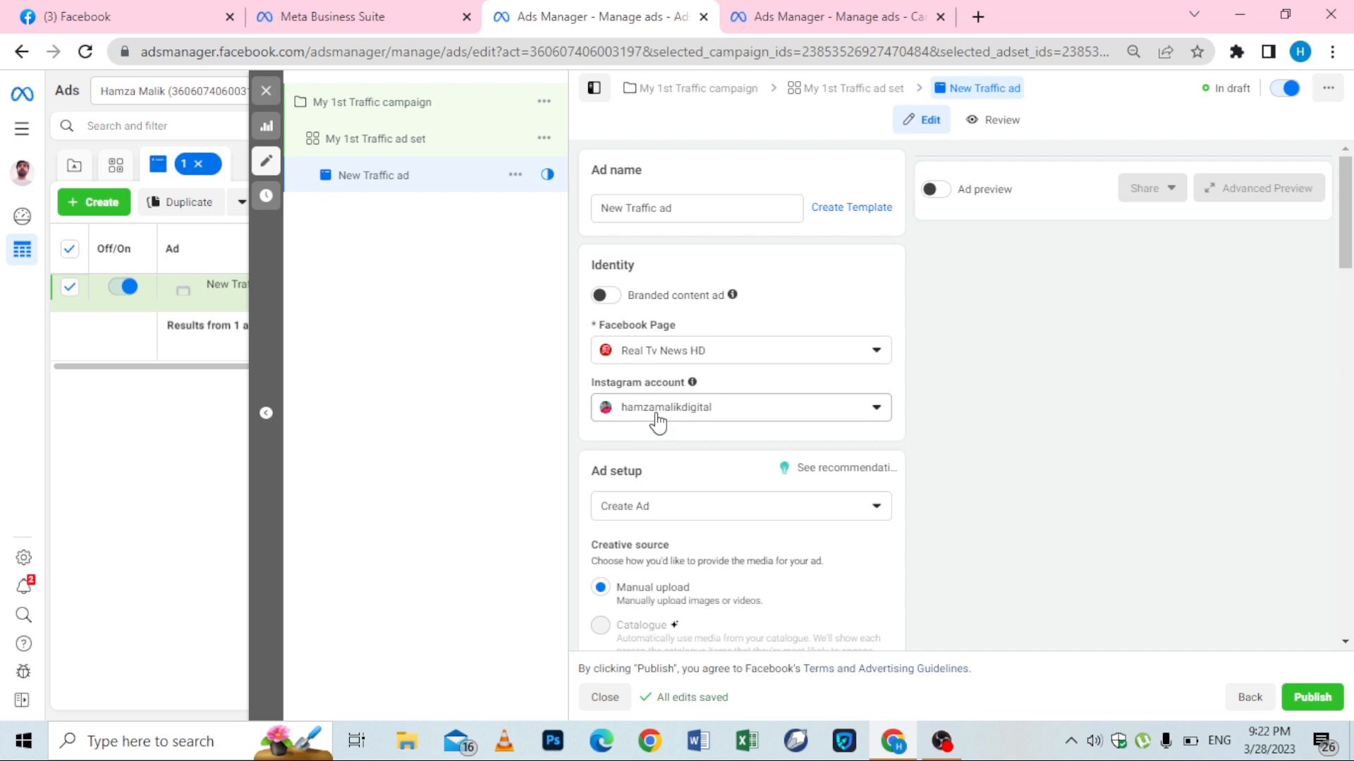
Add the 1000 × 1080 red creative marketing agency image from the account images as the ad's media.
scroll(657, 421, "down", 3)
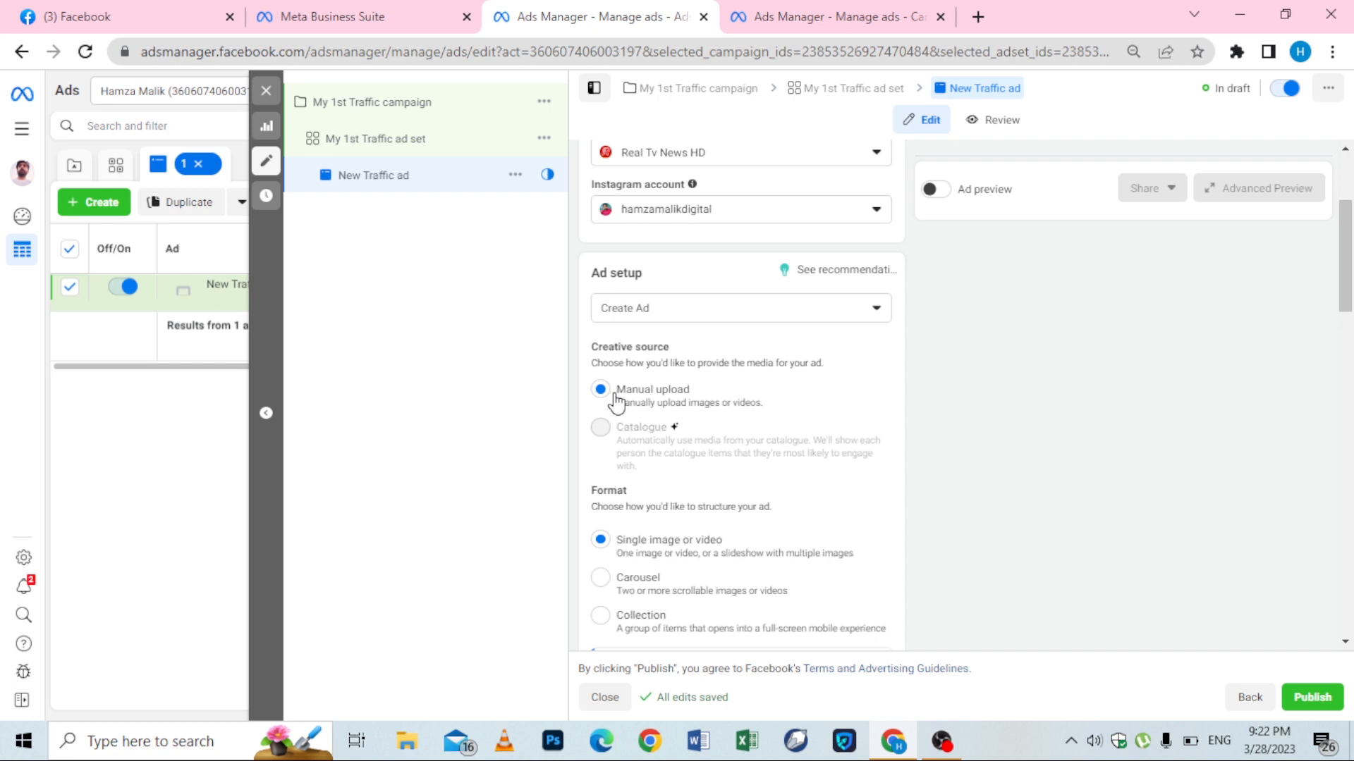
mouse_move(615, 451)
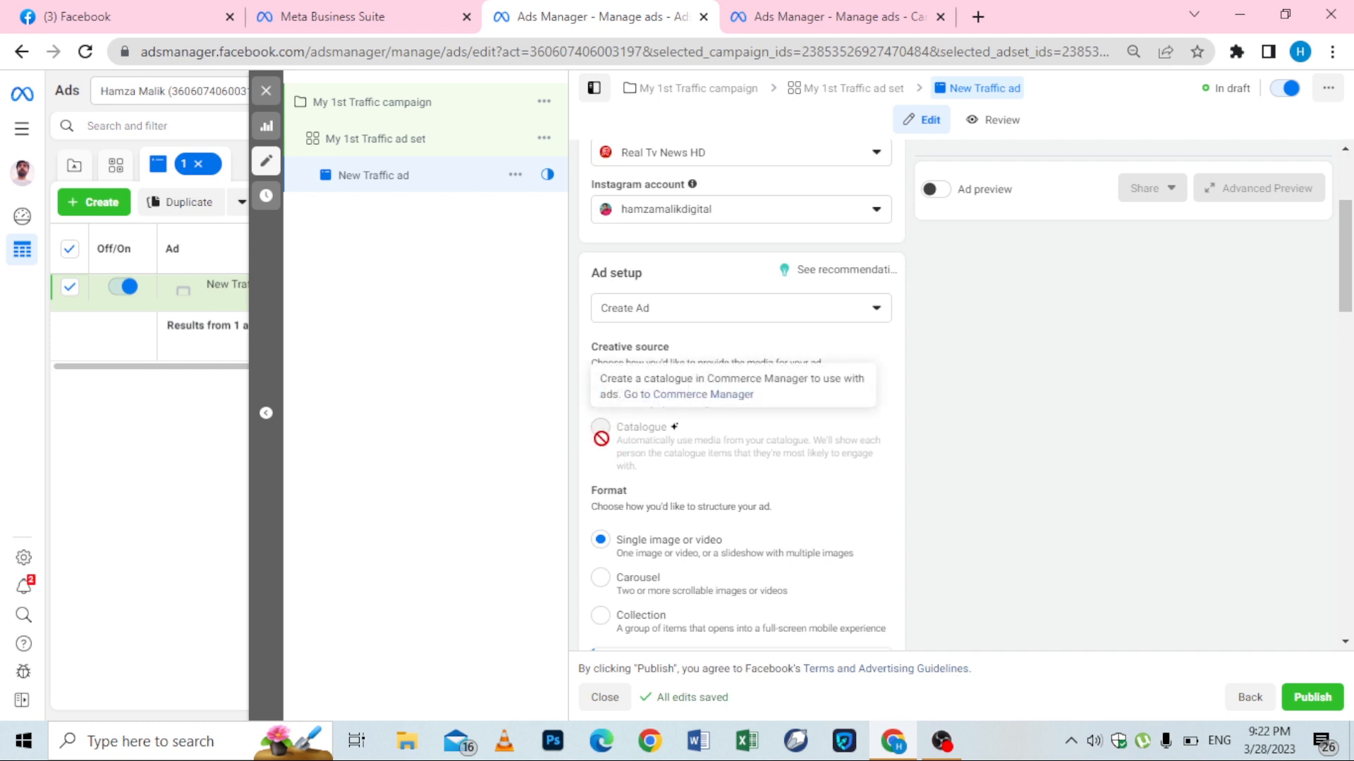
scroll(600, 439, "down", 3)
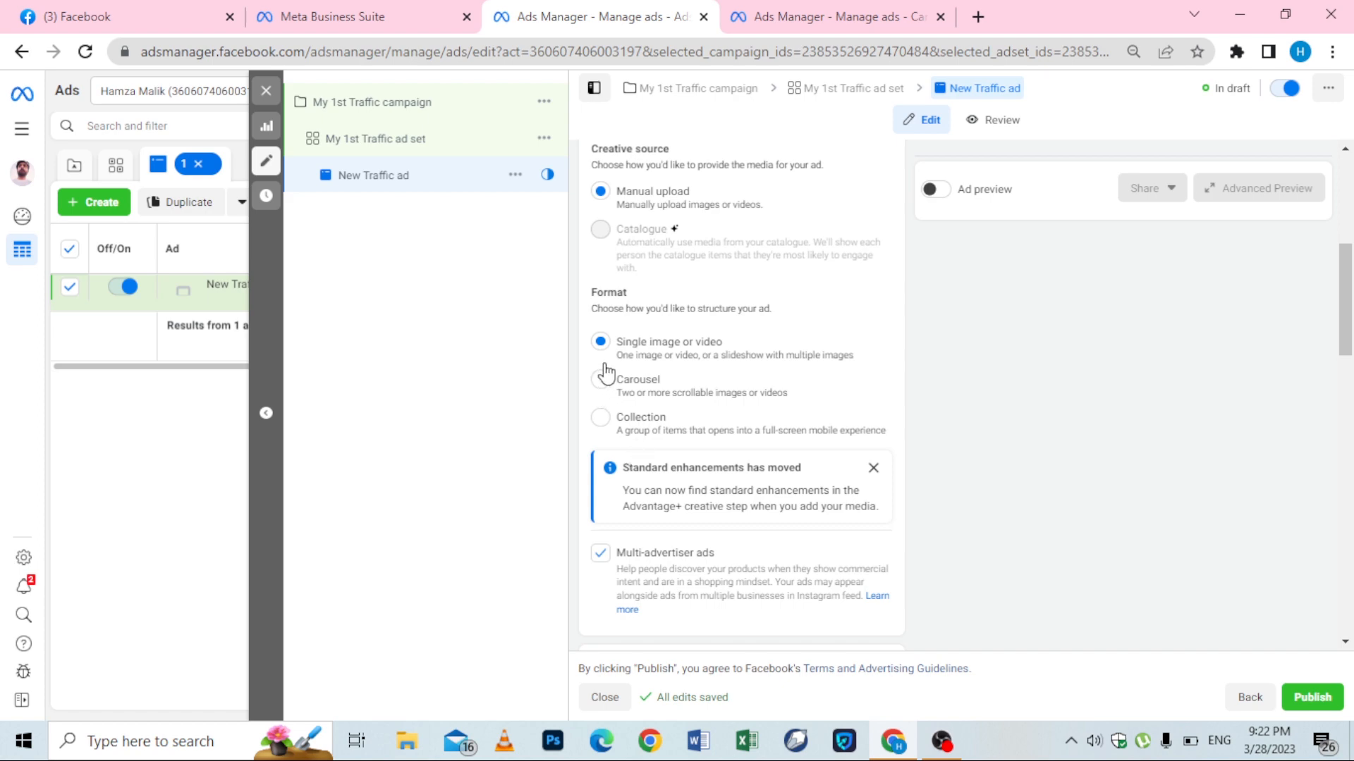
scroll(603, 374, "down", 7)
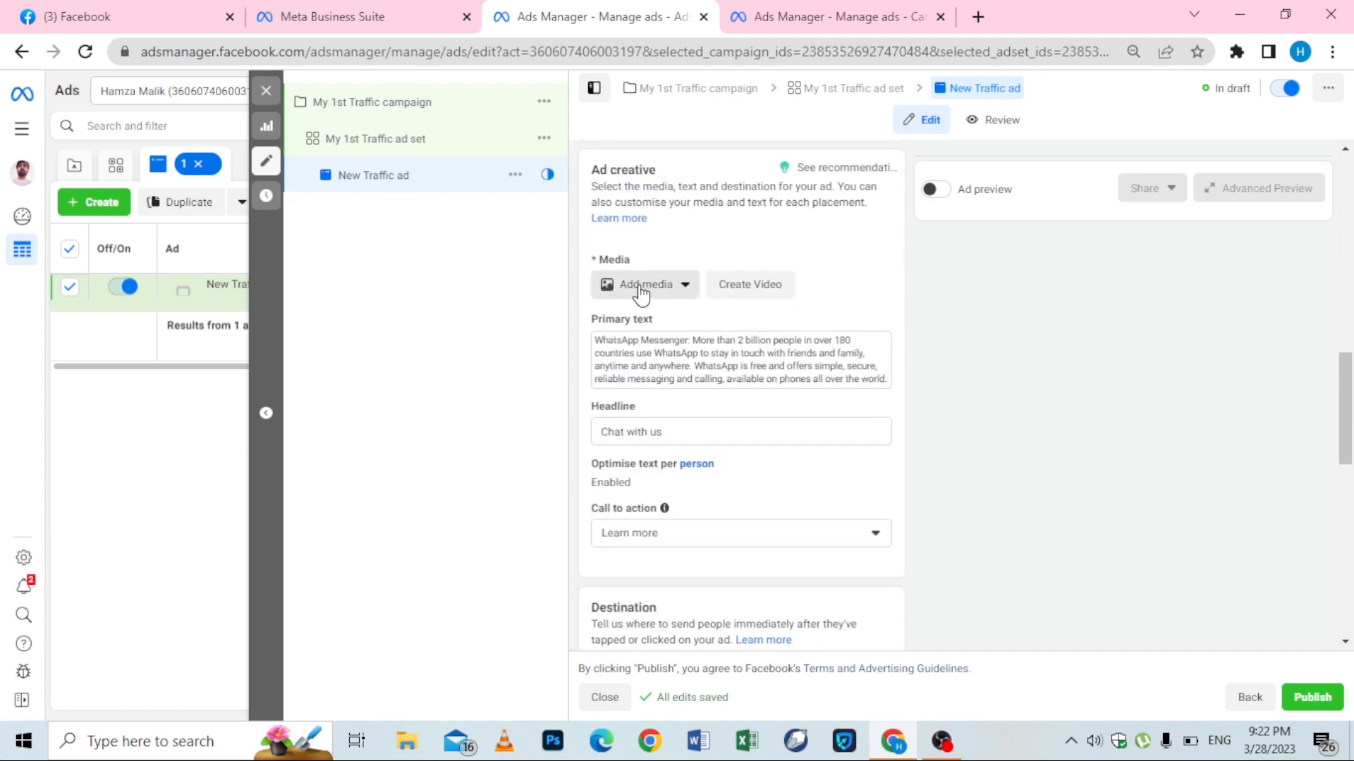
left_click(642, 289)
left_click(637, 319)
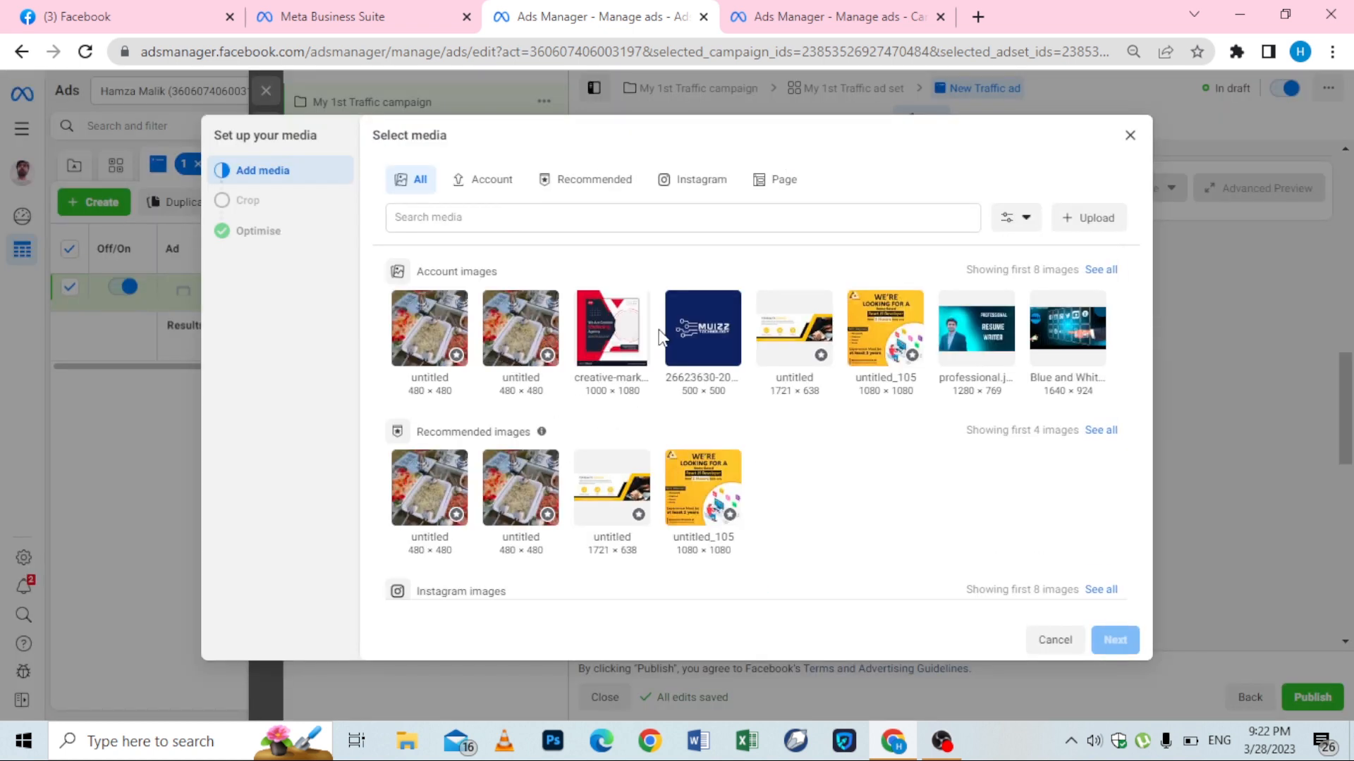
left_click(609, 329)
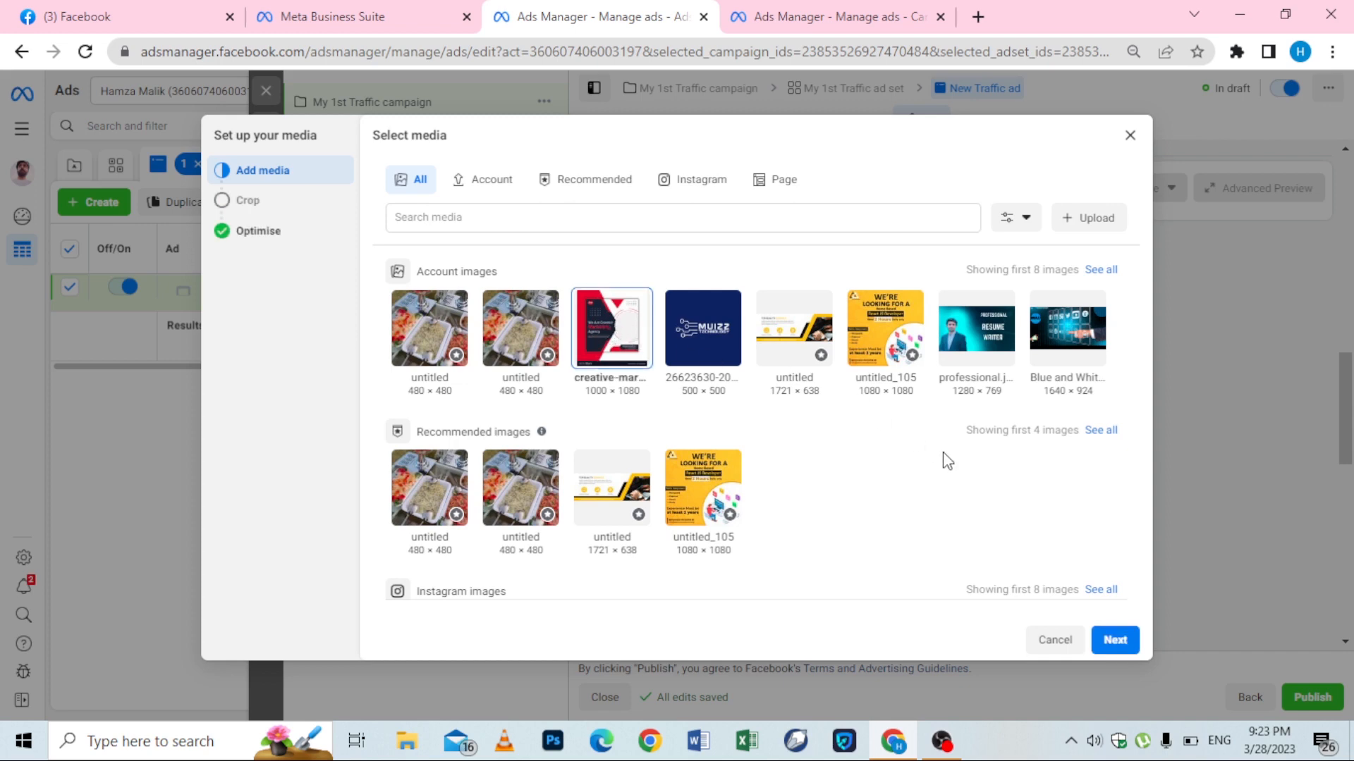
left_click(1112, 640)
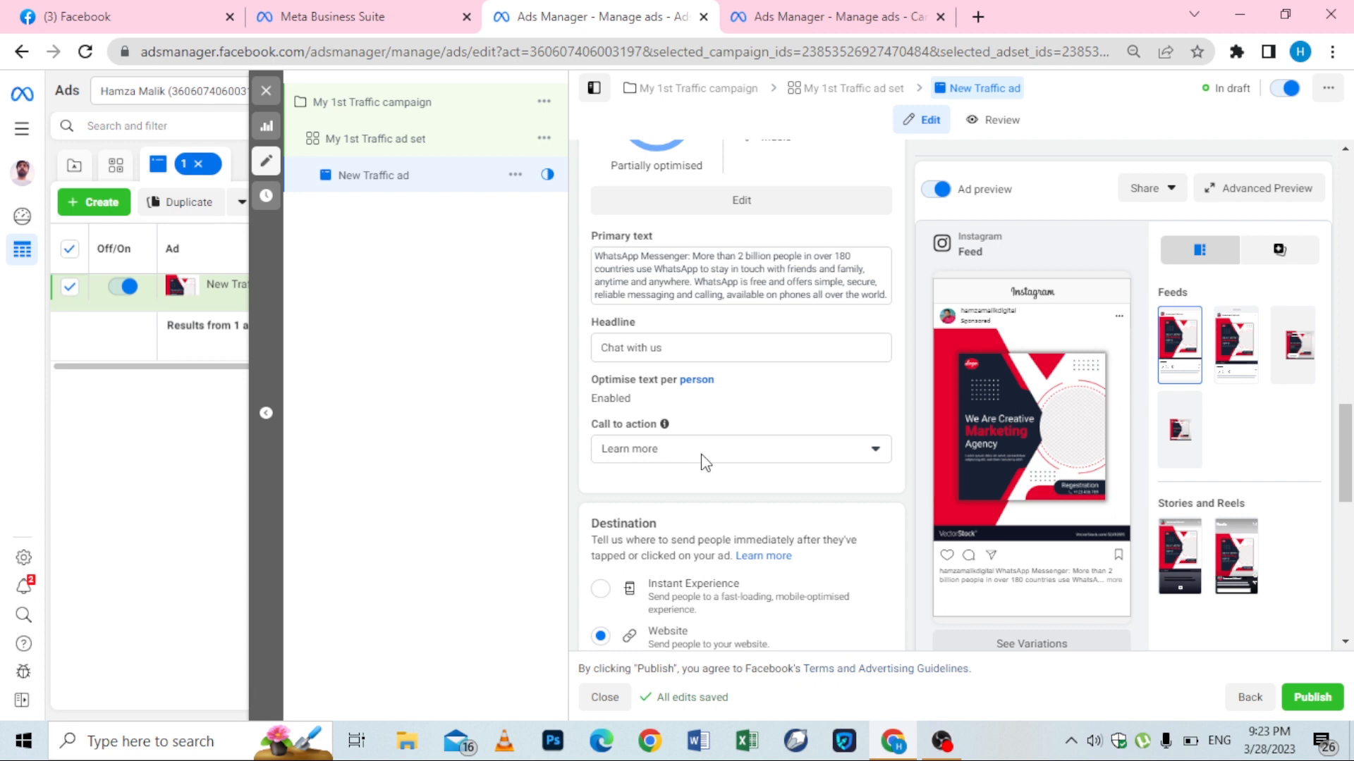
Review the ad's destination, website URL, call extension, languages and tracking settings.
scroll(705, 464, "down", 4)
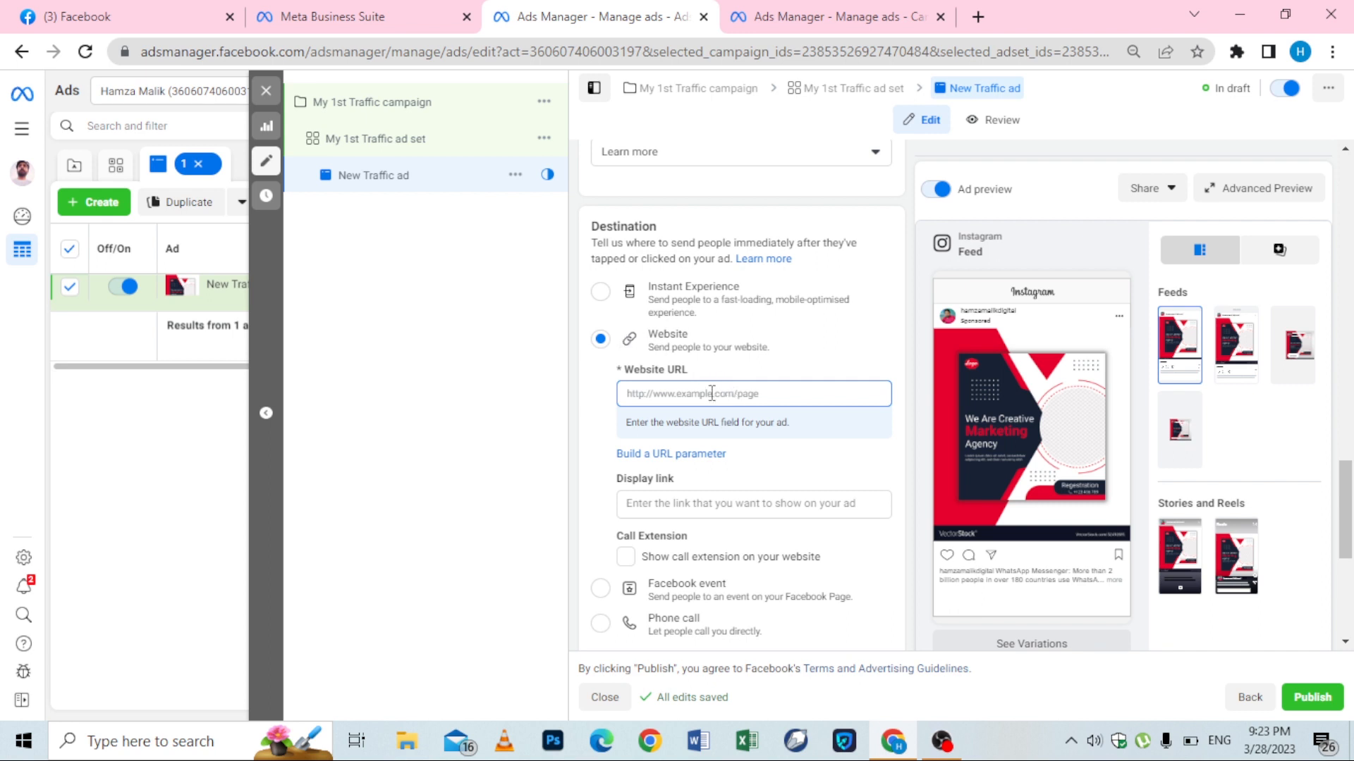
scroll(653, 304, "down", 3)
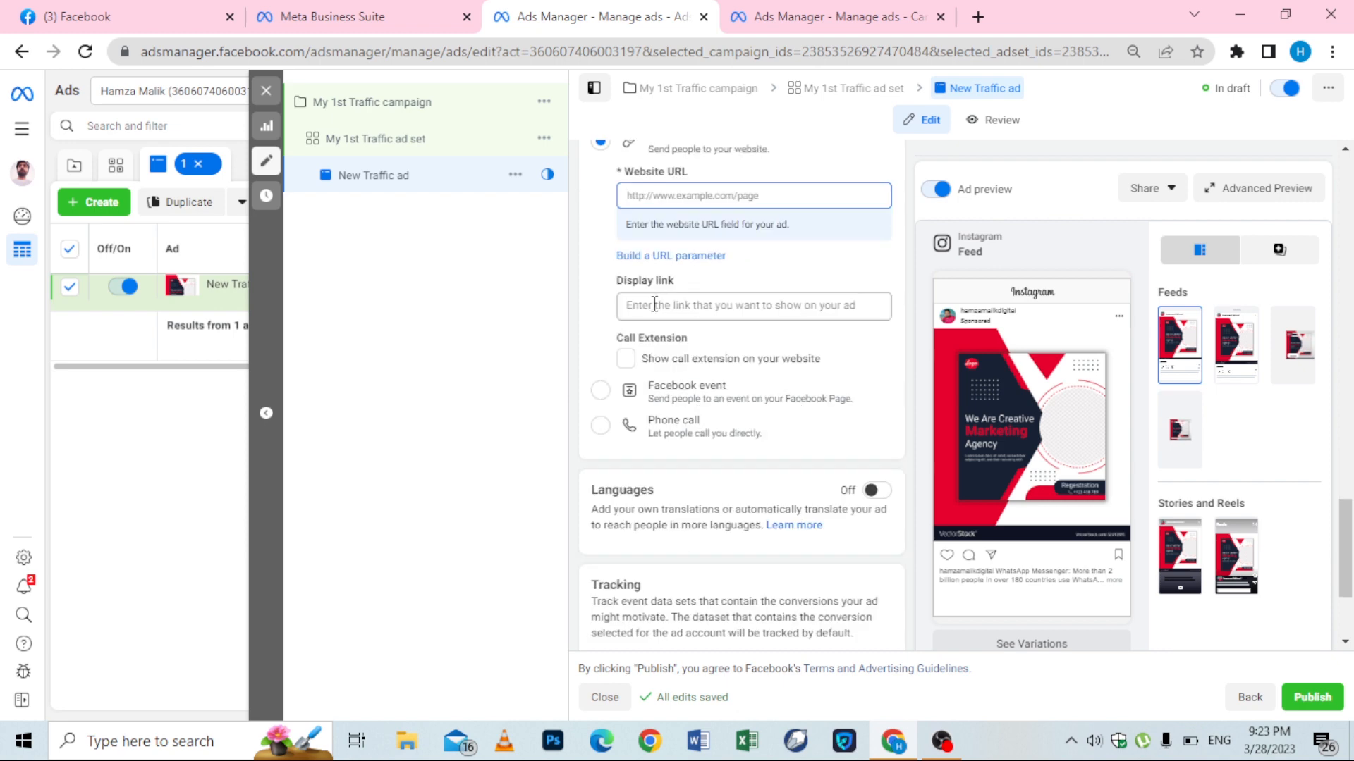
scroll(742, 311, "down", 3)
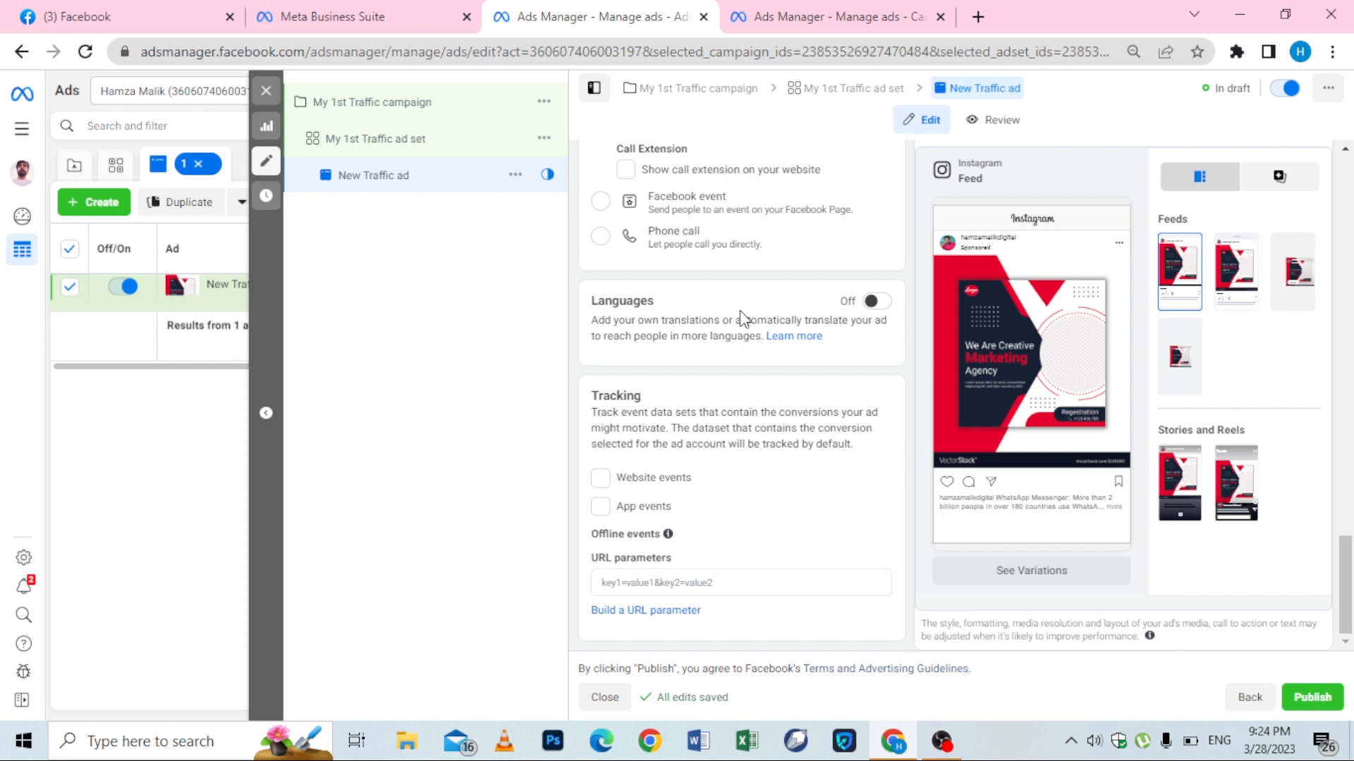